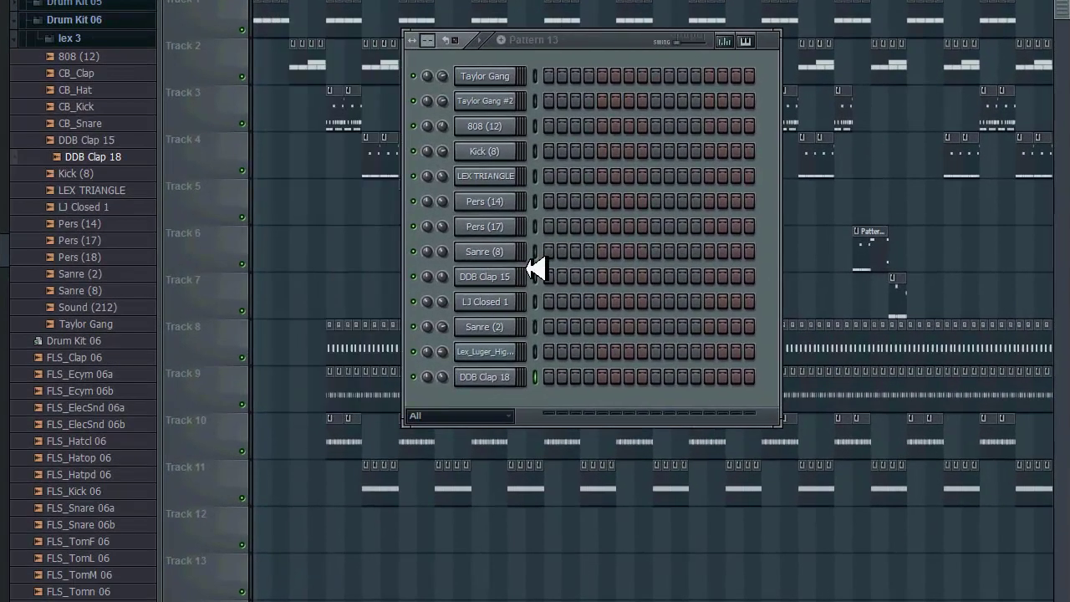
- Open the empty piano roll of the Sanre (2) channel in Pattern 13
{"action": "left_click_drag", "start_coordinate": [639, 37], "coordinate": [661, 42]}
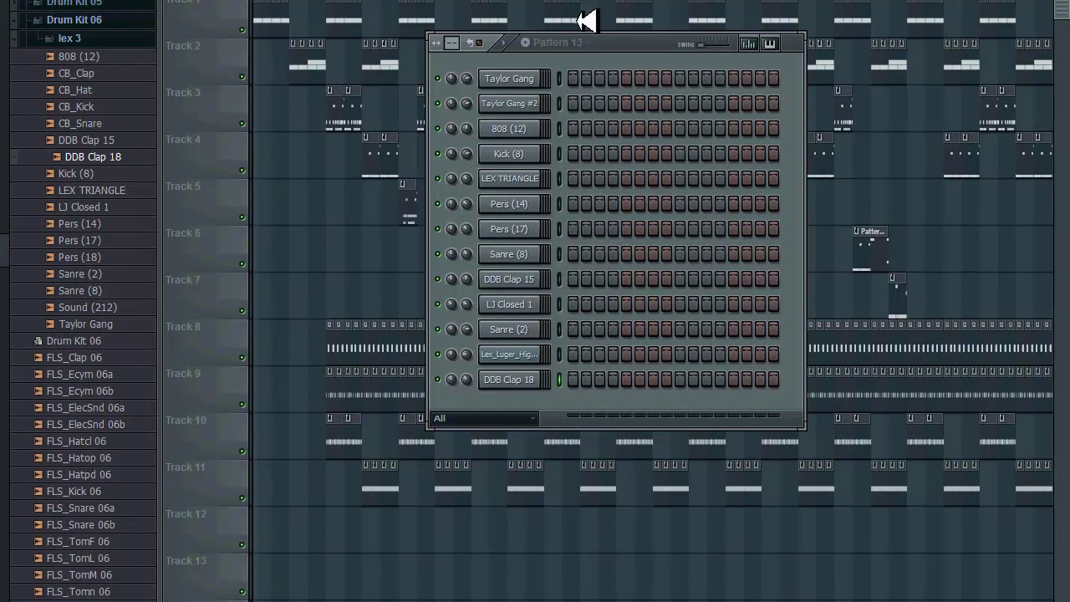
{"action": "left_click_drag", "start_coordinate": [616, 41], "coordinate": [640, 0]}
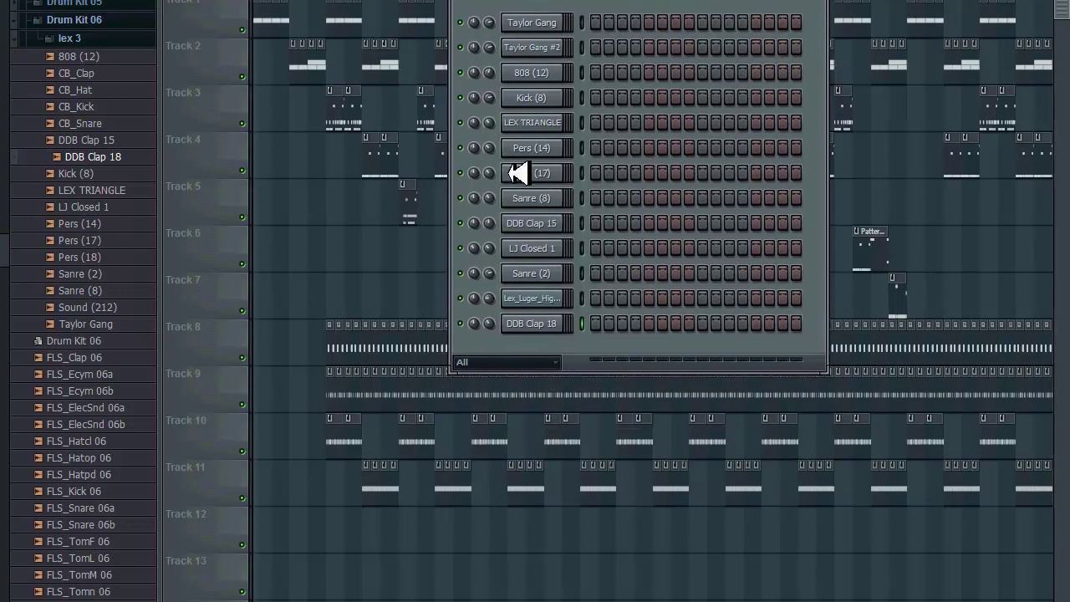
{"action": "left_click", "coordinate": [551, 273]}
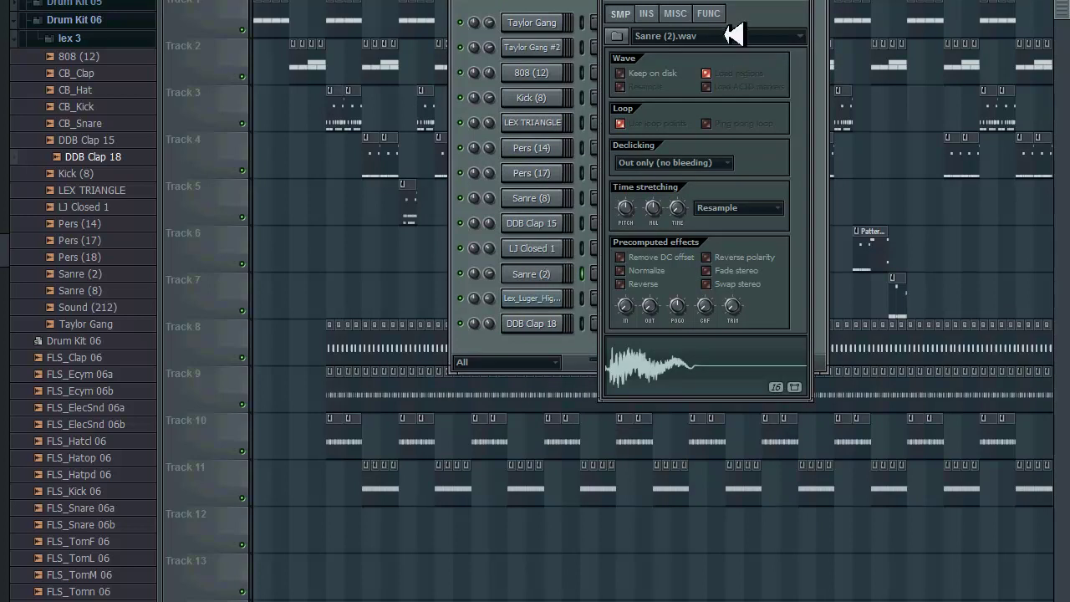
{"action": "left_click", "coordinate": [802, 0]}
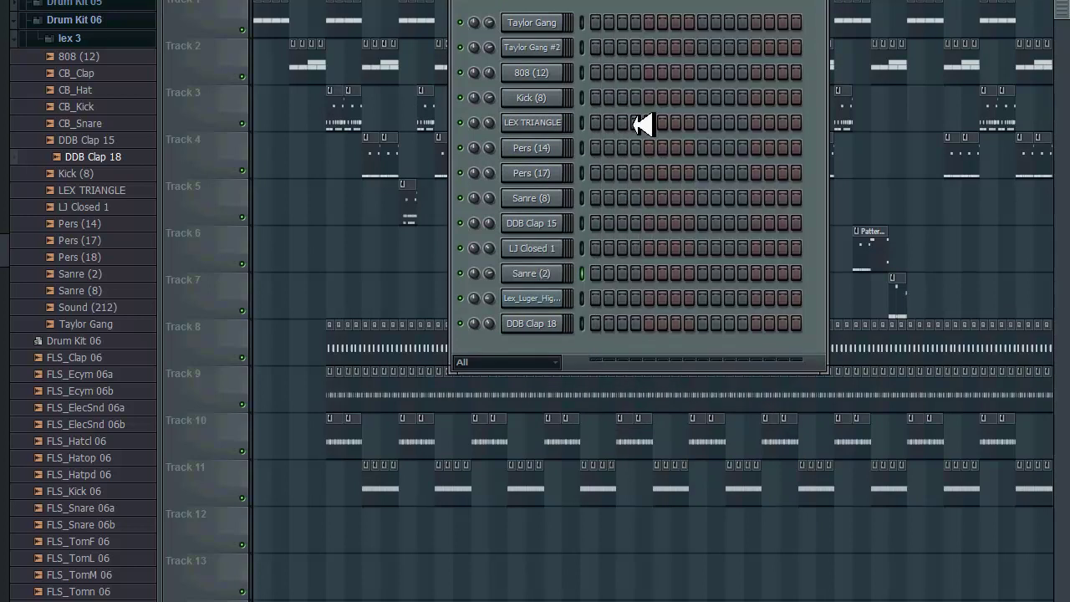
{"action": "right_click", "coordinate": [536, 270]}
{"action": "left_click", "coordinate": [616, 269]}
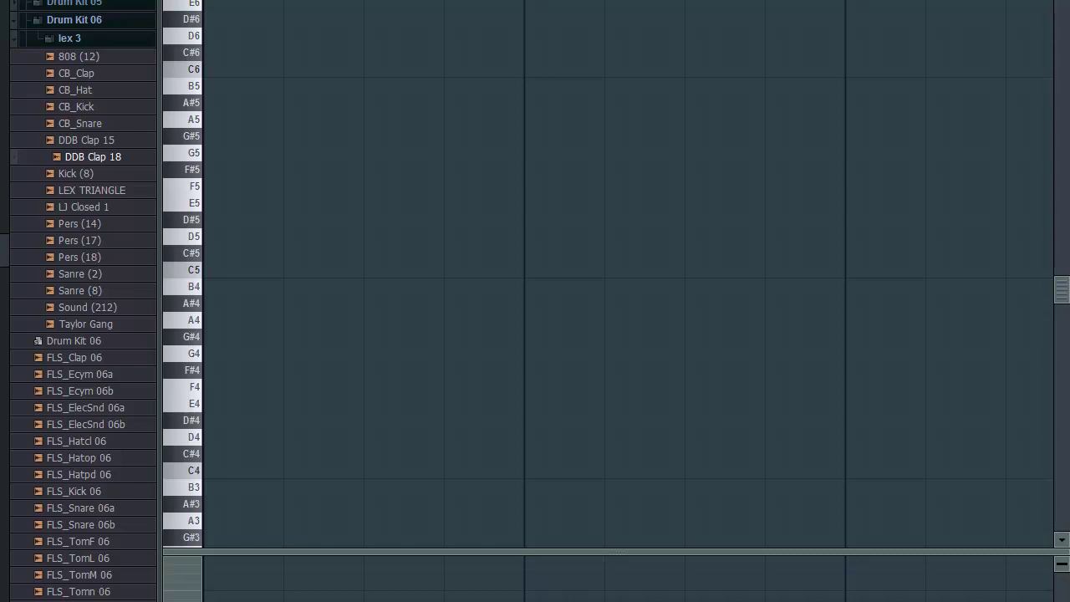
- Place five one-step E5 notes on steps 1, 3, 4, 5 and 8 of the first bar, auditioning the rhythm
{"action": "left_click", "coordinate": [201, 203]}
{"action": "left_click", "coordinate": [215, 204]}
{"action": "left_click_drag", "start_coordinate": [592, 1], "coordinate": [677, 1]}
{"action": "left_click_drag", "start_coordinate": [780, 195], "coordinate": [72, 204]}
{"action": "left_click", "coordinate": [249, 204]}
{"action": "left_click", "coordinate": [271, 203]}
{"action": "left_click", "coordinate": [292, 203]}
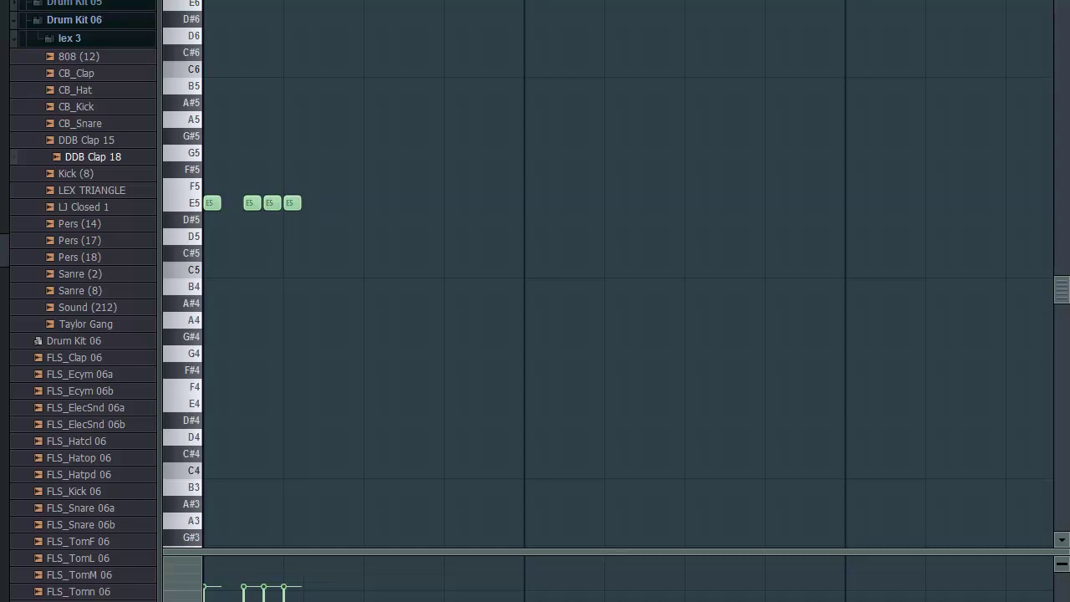
{"action": "key", "text": "space"}
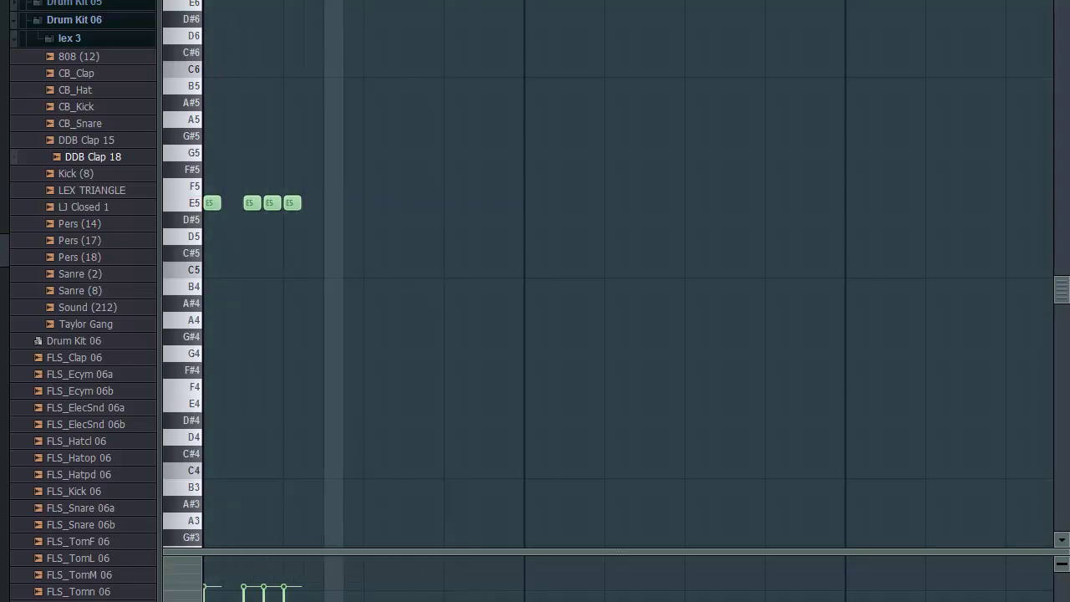
{"action": "left_click", "coordinate": [352, 203]}
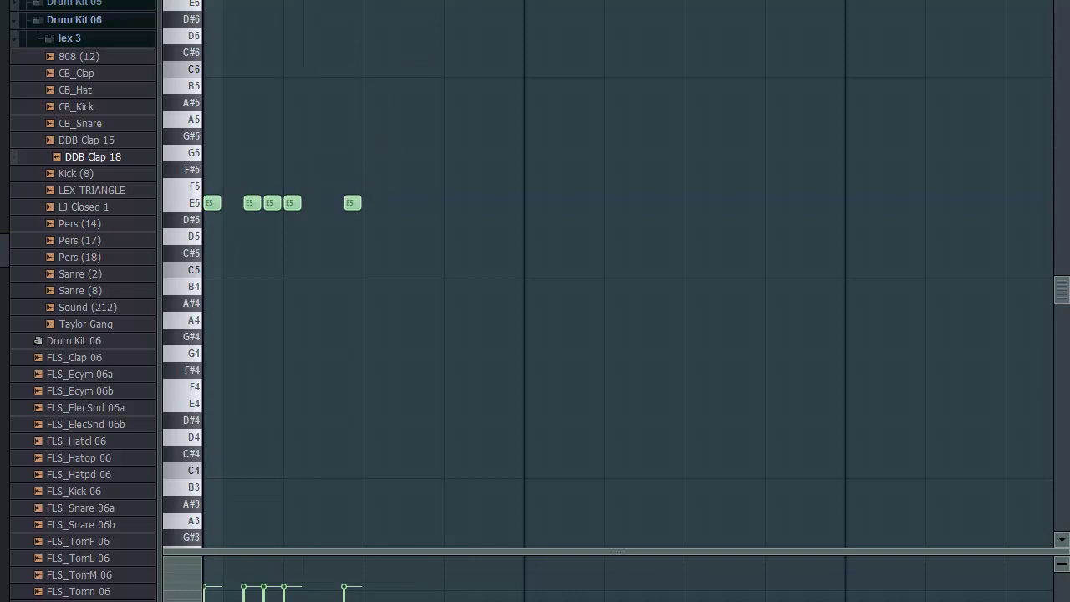
{"action": "key", "text": "space"}
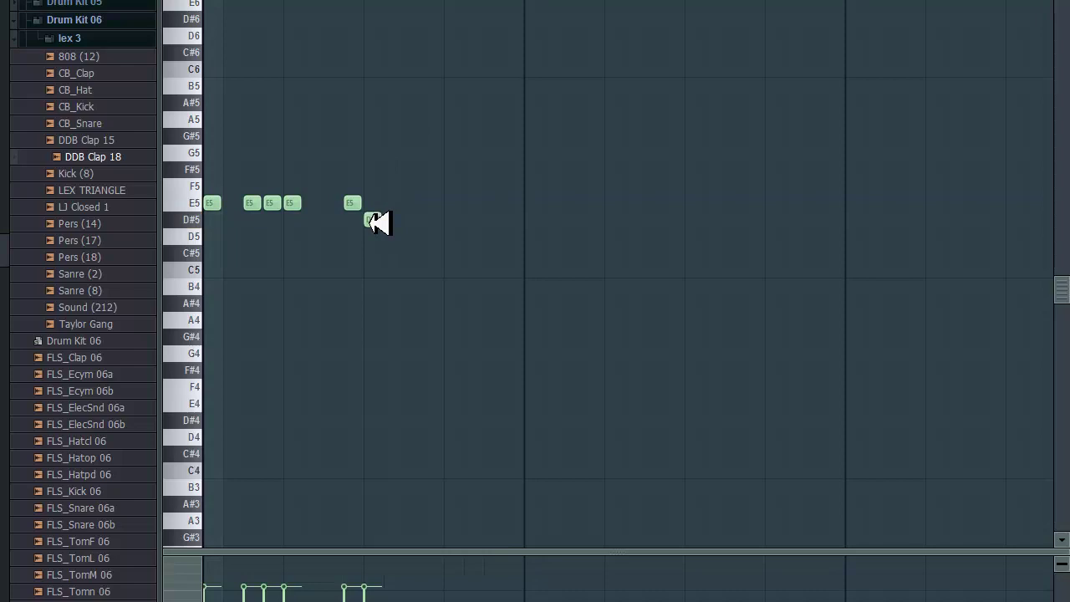
- Repeat the rhythm one semitone lower with D#5 notes on steps 9, 11, 12, 13 and 16 of the first bar
{"action": "left_click", "coordinate": [425, 220]}
{"action": "left_click", "coordinate": [410, 220]}
{"action": "left_click", "coordinate": [448, 219]}
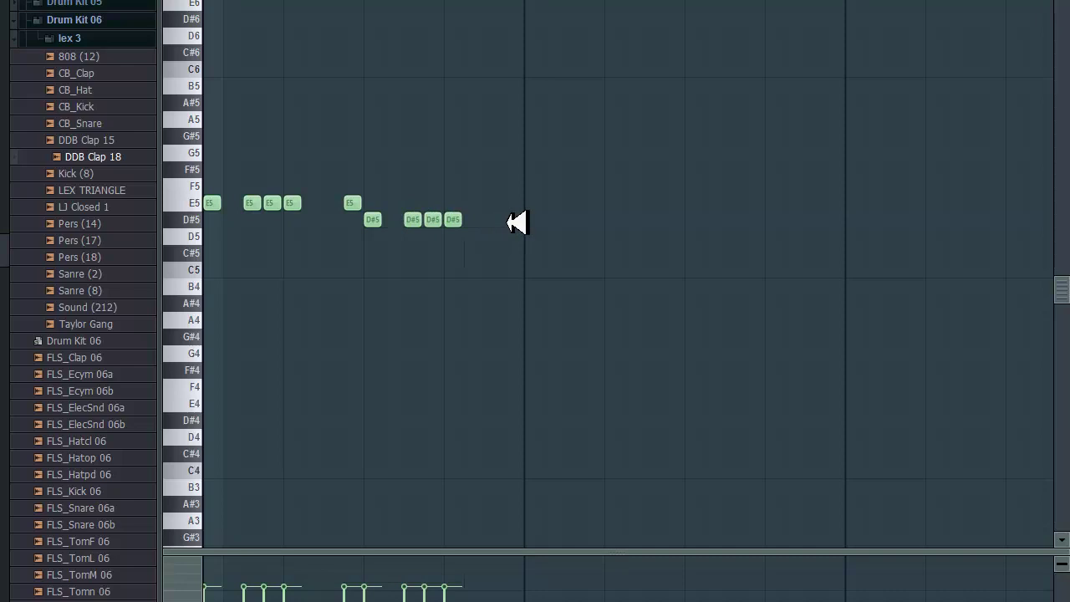
{"action": "left_click", "coordinate": [509, 220]}
- Continue the descent in the second bar with D5 on beat 1, C#5 on beat 2 and eight consecutive C5 notes from beat 3, and play it back
{"action": "left_click", "coordinate": [532, 236]}
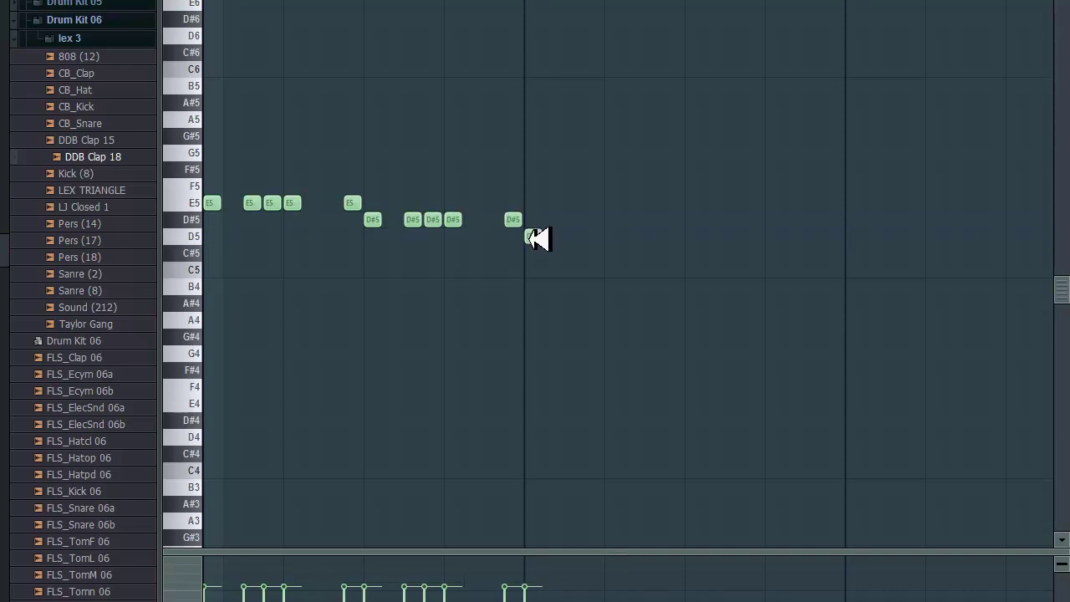
{"action": "left_click", "coordinate": [610, 253]}
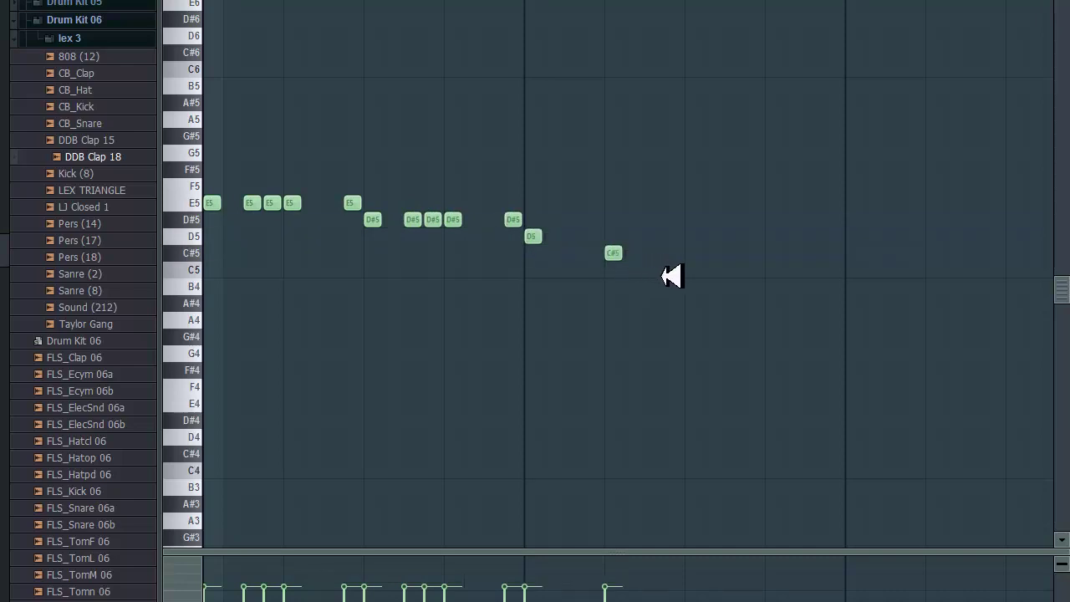
{"action": "left_click", "coordinate": [687, 271]}
{"action": "left_click", "coordinate": [717, 272]}
{"action": "left_click", "coordinate": [736, 271]}
{"action": "left_click", "coordinate": [756, 271]}
{"action": "left_click", "coordinate": [776, 270]}
{"action": "left_click", "coordinate": [796, 271]}
{"action": "left_click", "coordinate": [810, 271]}
{"action": "left_click", "coordinate": [832, 271]}
{"action": "key", "text": "space"}
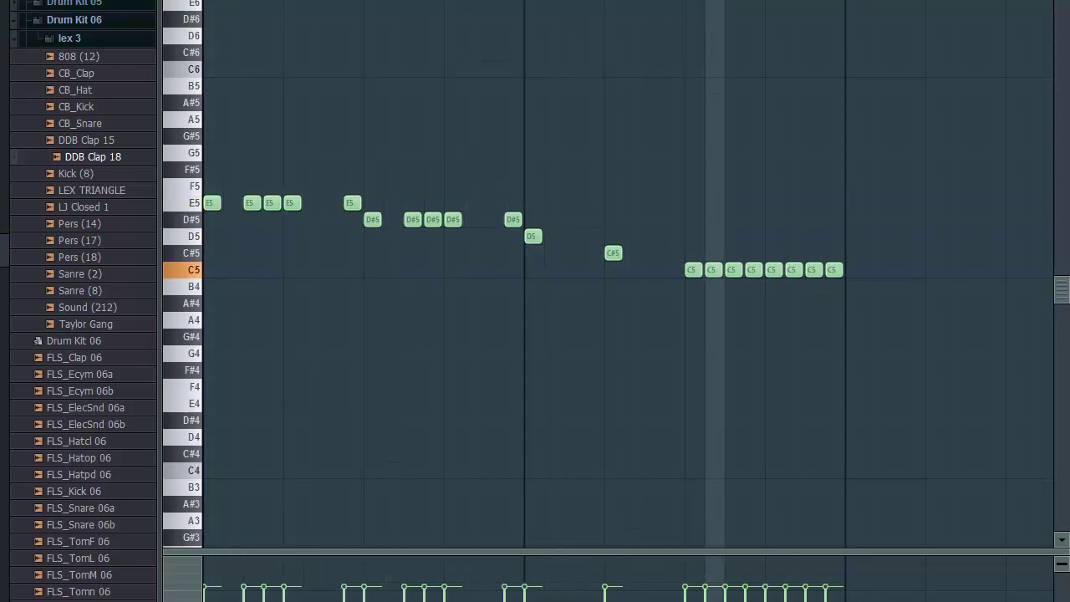
{"action": "key", "text": "space"}
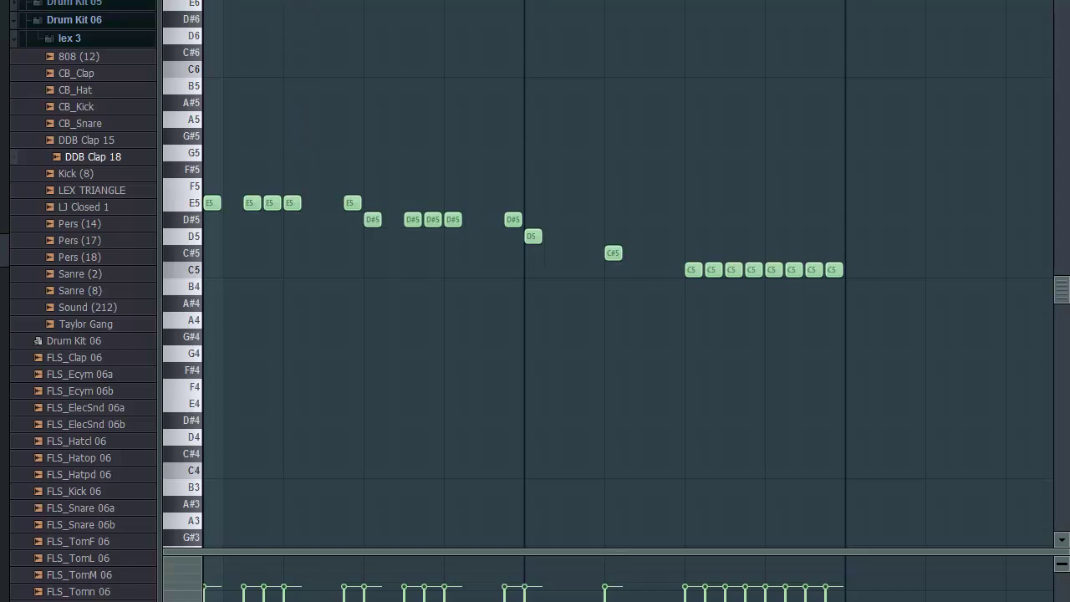
- Slice the E5 note on step 5 and the D#5 note on step 13 in half, and audition the rolls
{"action": "left_click", "coordinate": [170, 1]}
{"action": "mouse_move", "coordinate": [201, 2]}
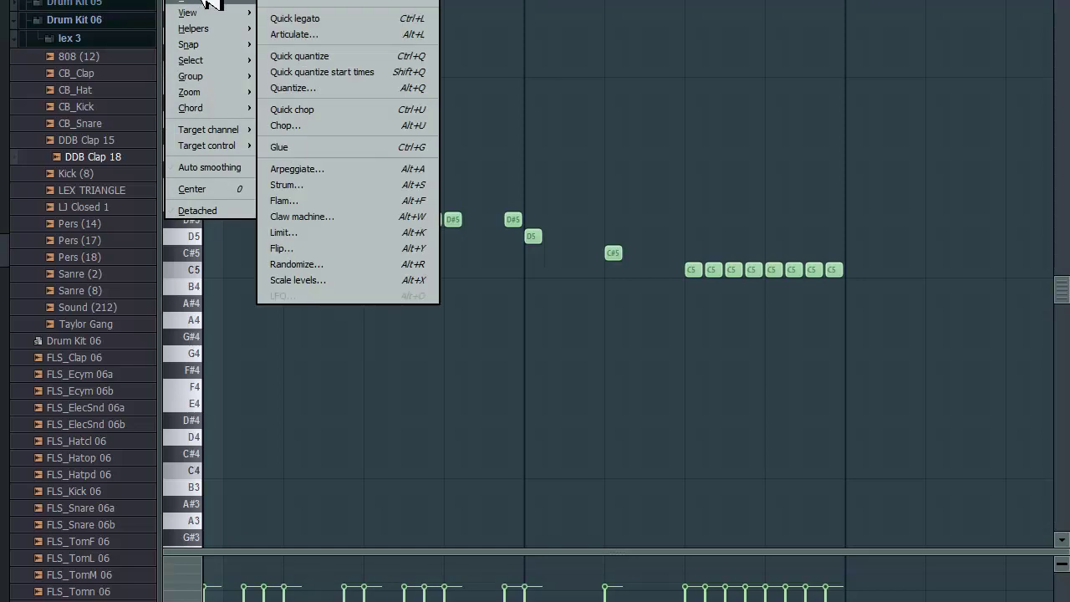
{"action": "left_click", "coordinate": [200, 0]}
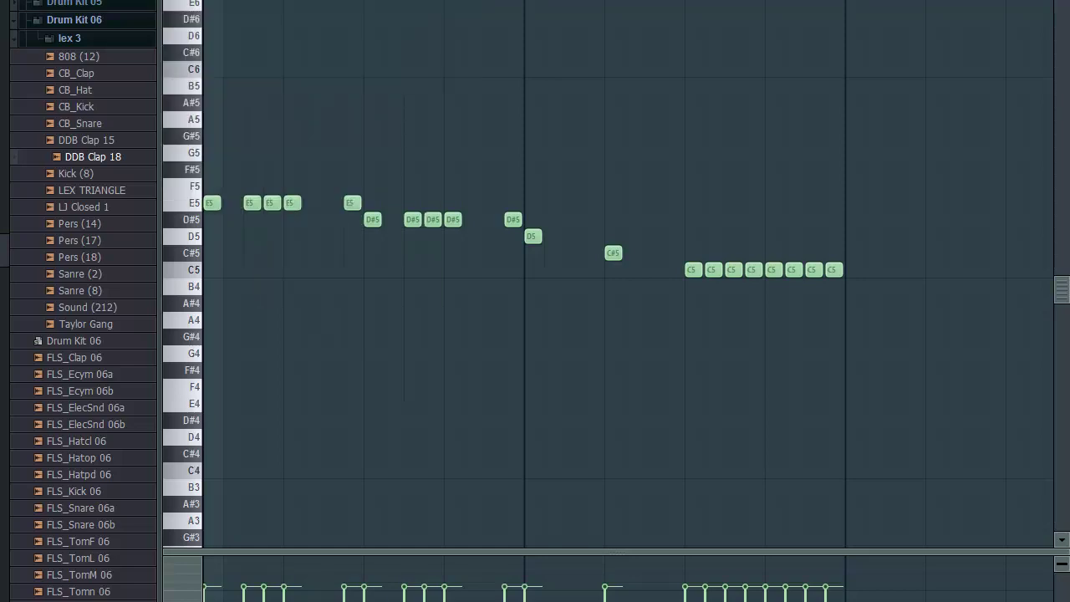
{"action": "left_click_drag", "start_coordinate": [284, 177], "coordinate": [306, 217]}
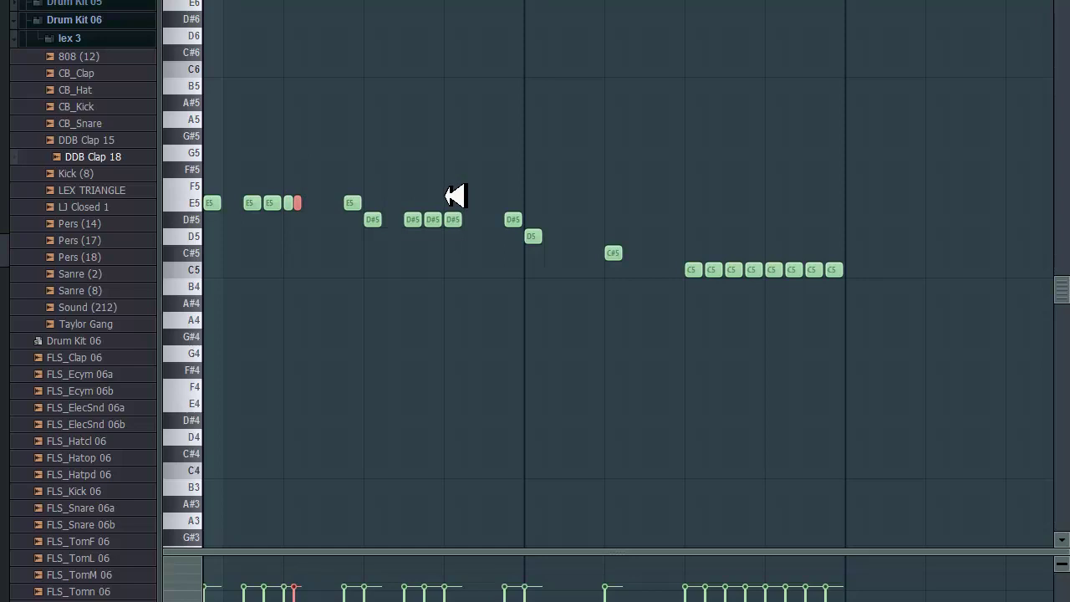
{"action": "left_click_drag", "start_coordinate": [444, 191], "coordinate": [468, 245]}
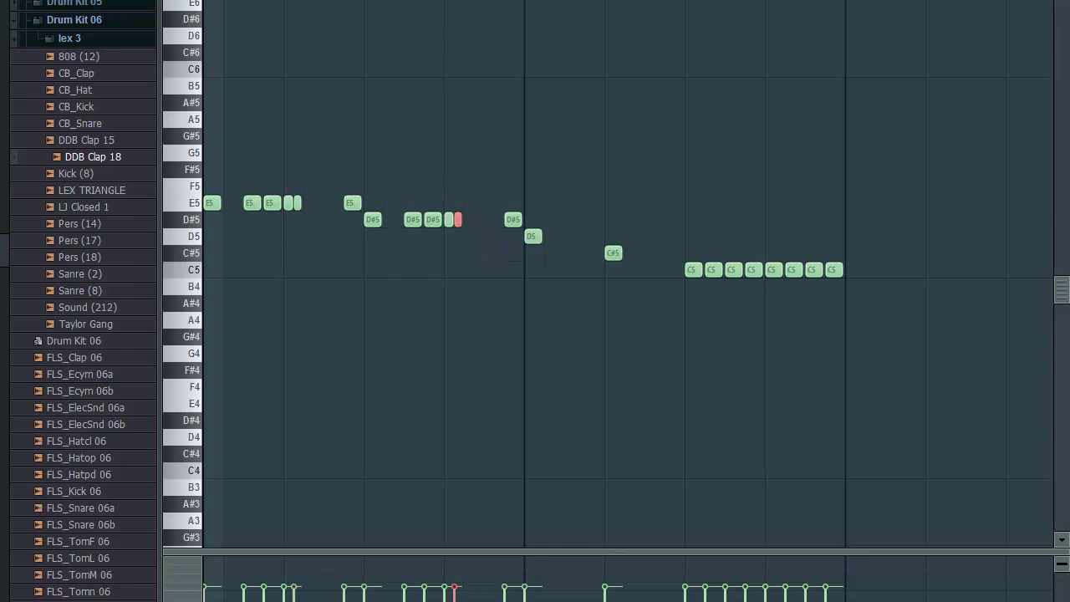
{"action": "key", "text": "space"}
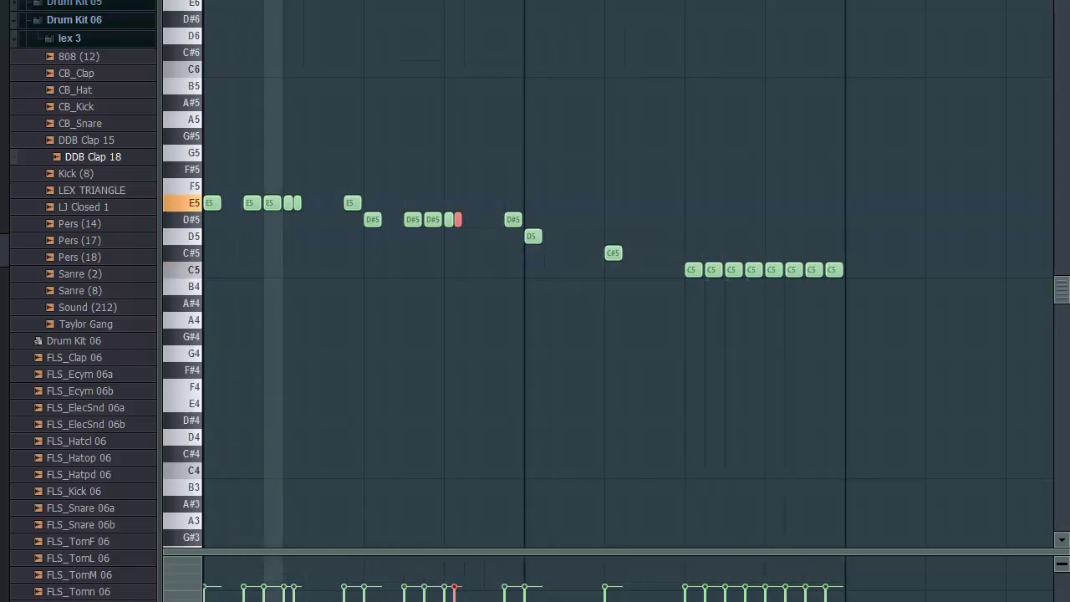
{"action": "key", "text": "space"}
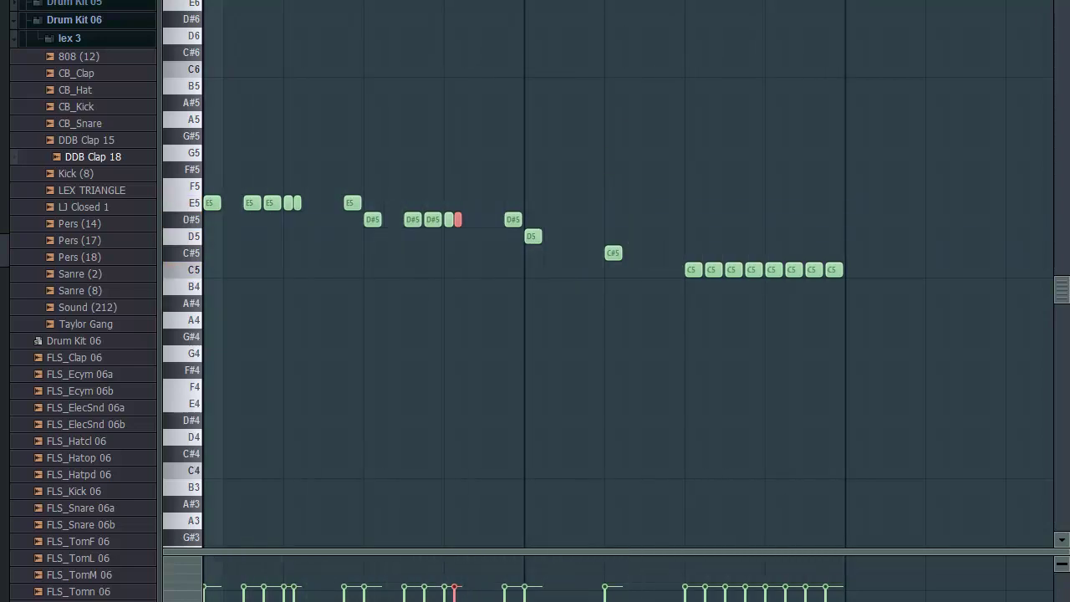
- Reduce the closing C5 run to six notes, spaced three per beat over the last two beats, and play it back
{"action": "left_click", "coordinate": [715, 1]}
{"action": "left_click", "coordinate": [710, 3]}
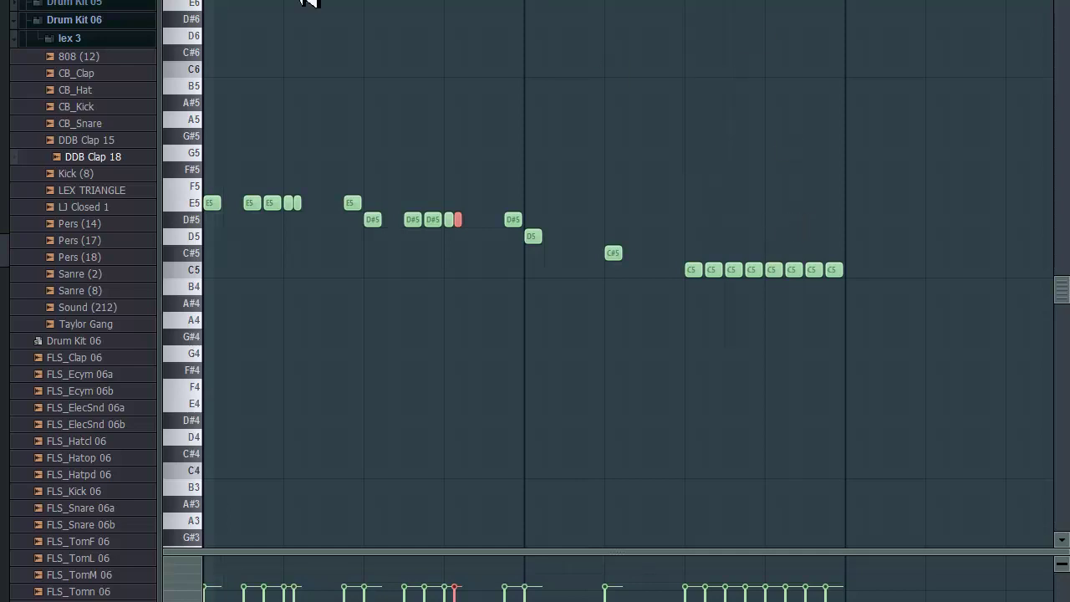
{"action": "left_click", "coordinate": [724, 269]}
{"action": "left_click_drag", "start_coordinate": [725, 272], "coordinate": [746, 273]}
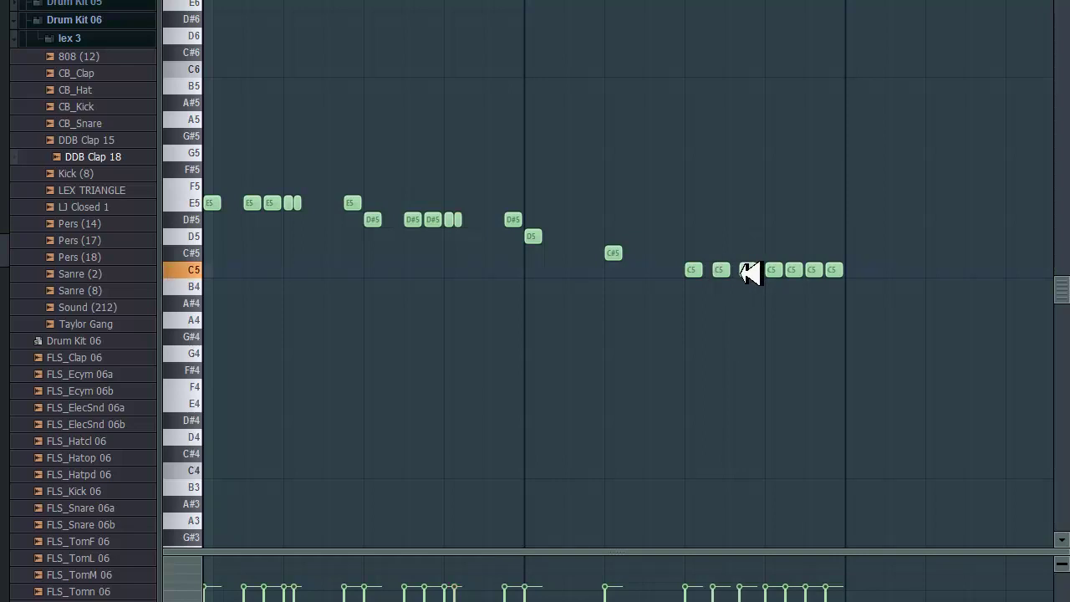
{"action": "right_click", "coordinate": [794, 270]}
{"action": "mouse_move", "coordinate": [818, 273]}
{"action": "left_mouse_down"}
{"action": "mouse_move", "coordinate": [804, 274]}
{"action": "mouse_move", "coordinate": [832, 271]}
{"action": "left_mouse_up"}
{"action": "key", "text": "space"}
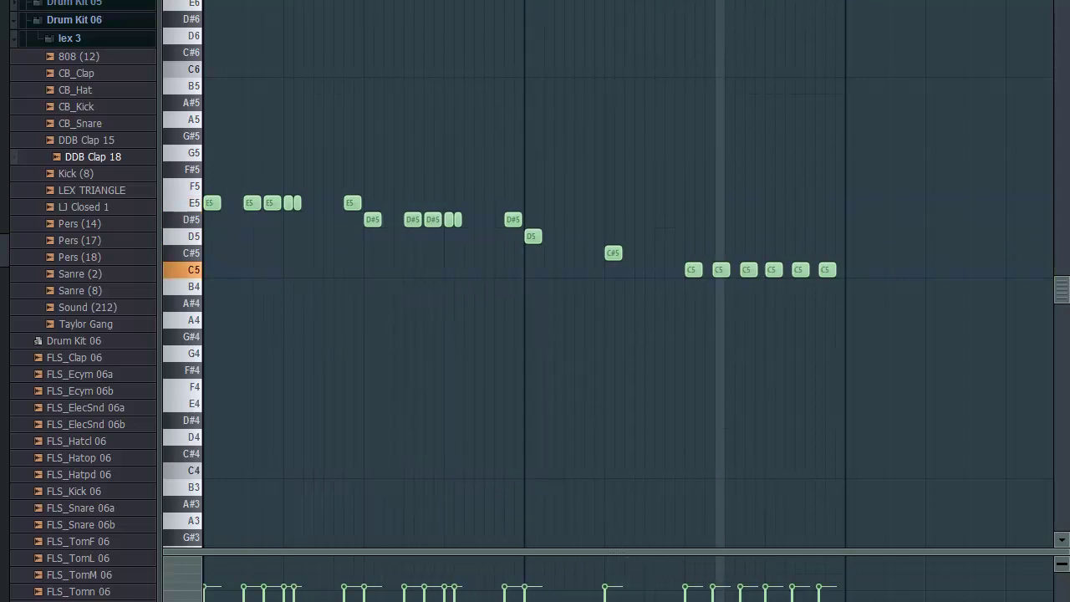
{"action": "key", "text": "space"}
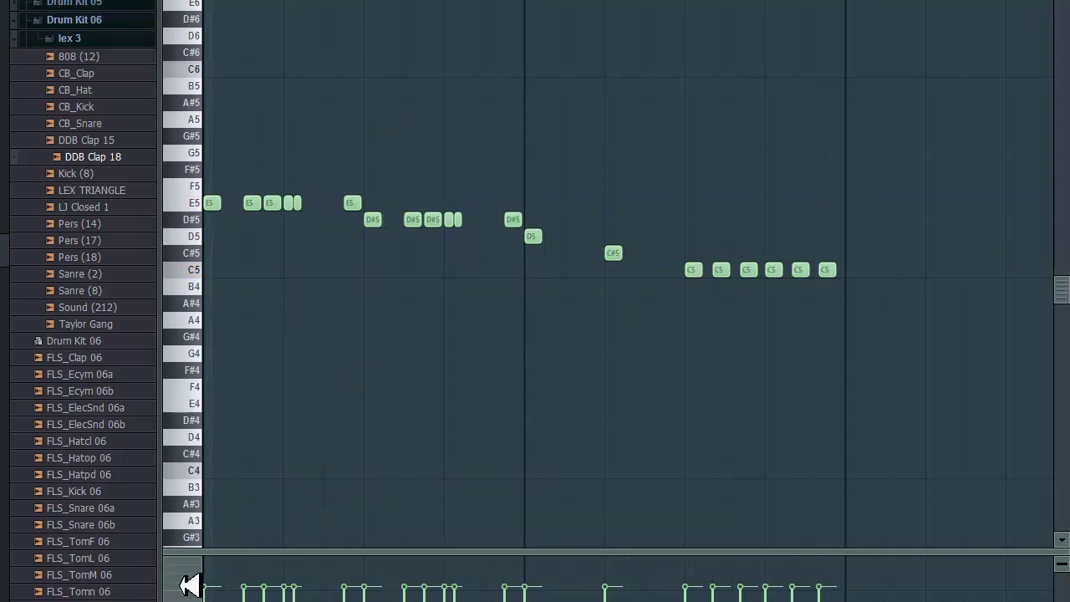
- Switch the note property graph to another property, vary its values from note to note, and audition the roll
{"action": "left_click", "coordinate": [191, 580]}
{"action": "left_click", "coordinate": [241, 531]}
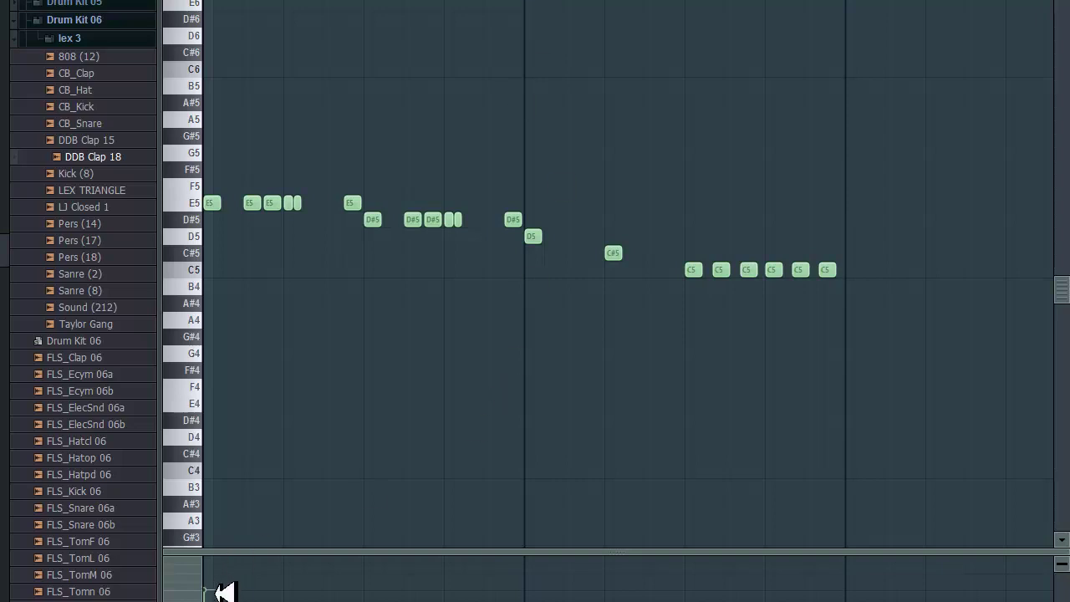
{"action": "left_click_drag", "start_coordinate": [226, 596], "coordinate": [227, 557]}
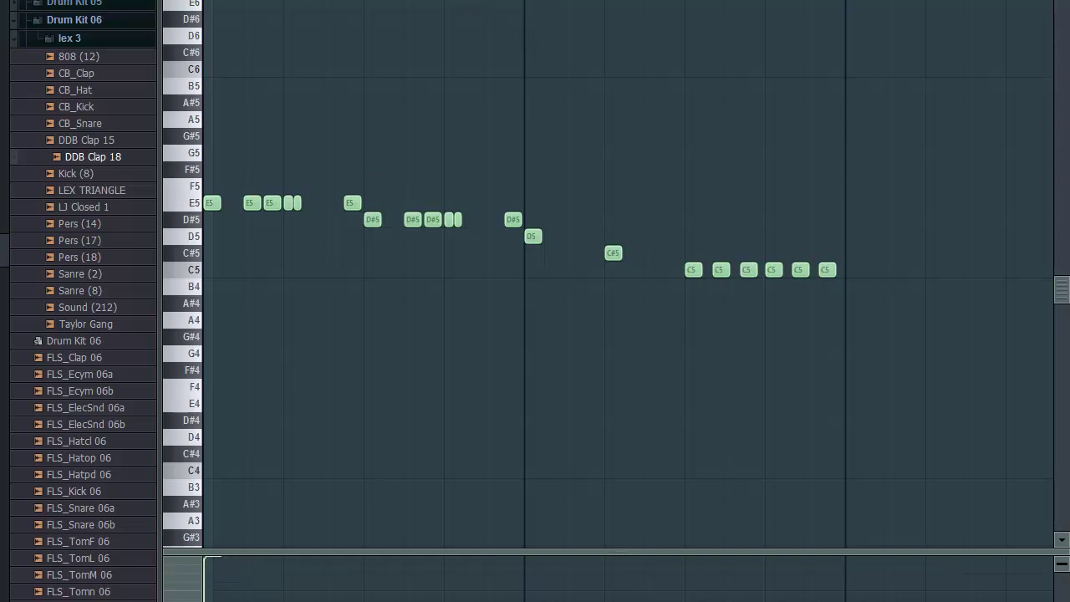
{"action": "key", "text": "space"}
{"action": "key", "text": "space"}
{"action": "key", "text": "space"}
{"action": "key", "text": "space"}
{"action": "key", "text": "space"}
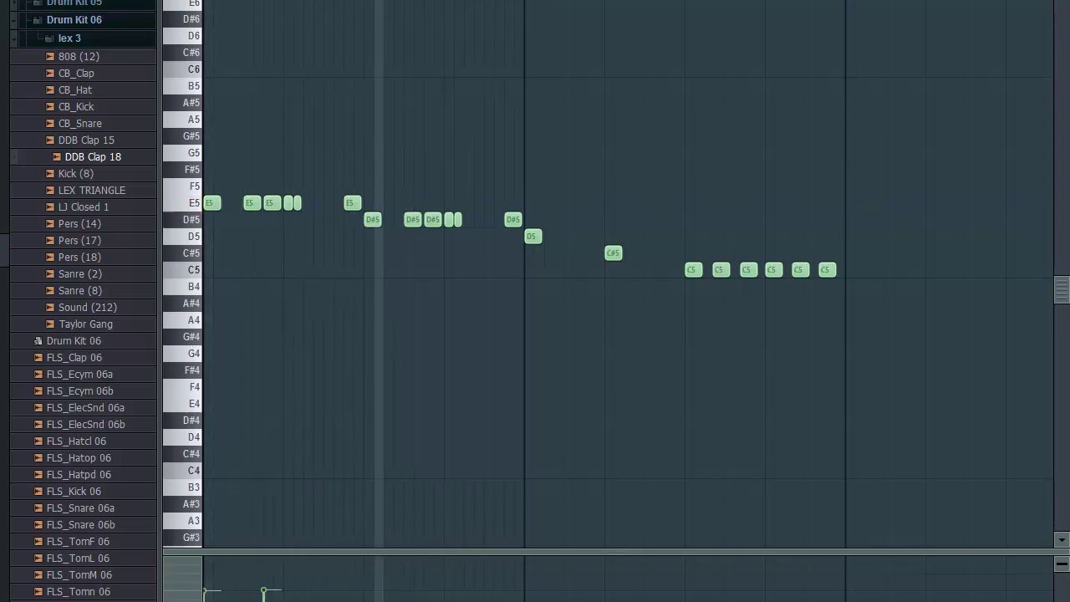
{"action": "key", "text": "space"}
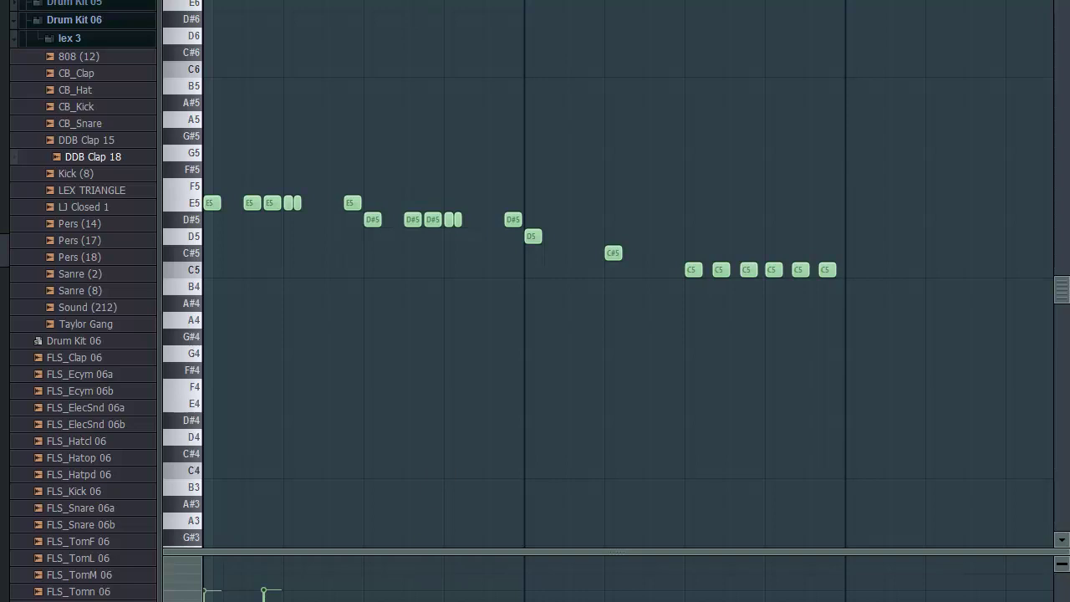
{"action": "left_click_drag", "start_coordinate": [448, 591], "coordinate": [447, 577]}
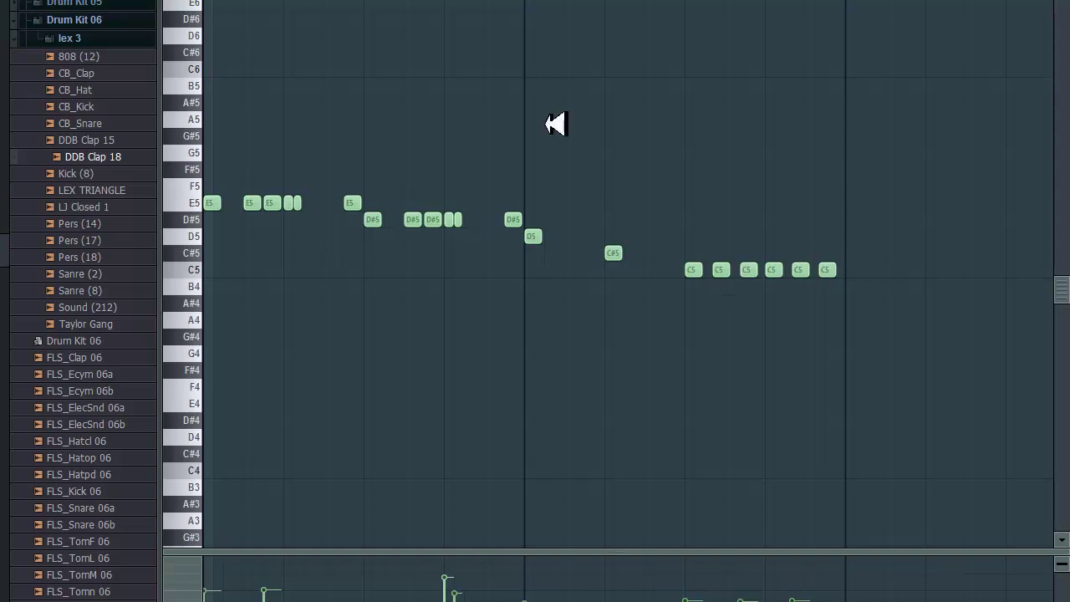
{"action": "key", "text": "space"}
- Place Pattern 13 on Track 12 of the playlist, directly before the first Pattern 3 and Pattern 8 clips begin
{"action": "key", "text": "Escape"}
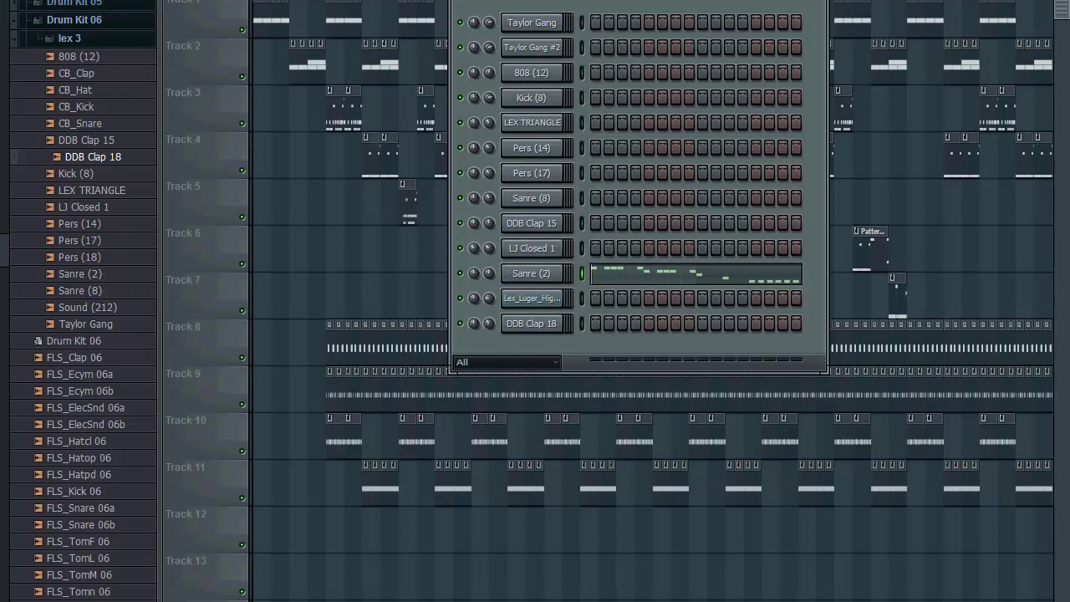
{"action": "key", "text": "F6"}
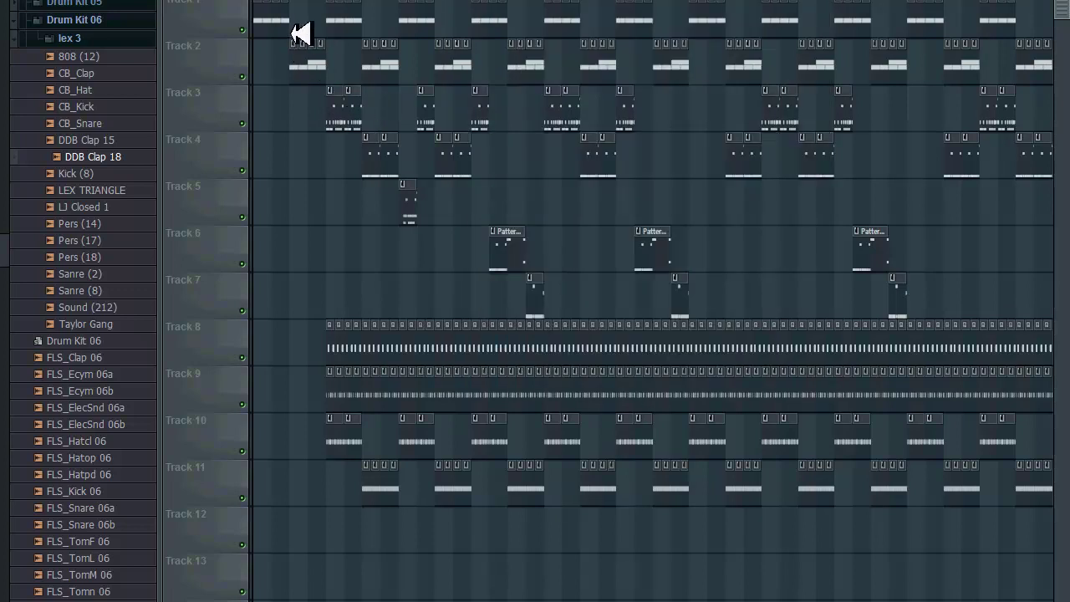
{"action": "left_click", "coordinate": [322, 518]}
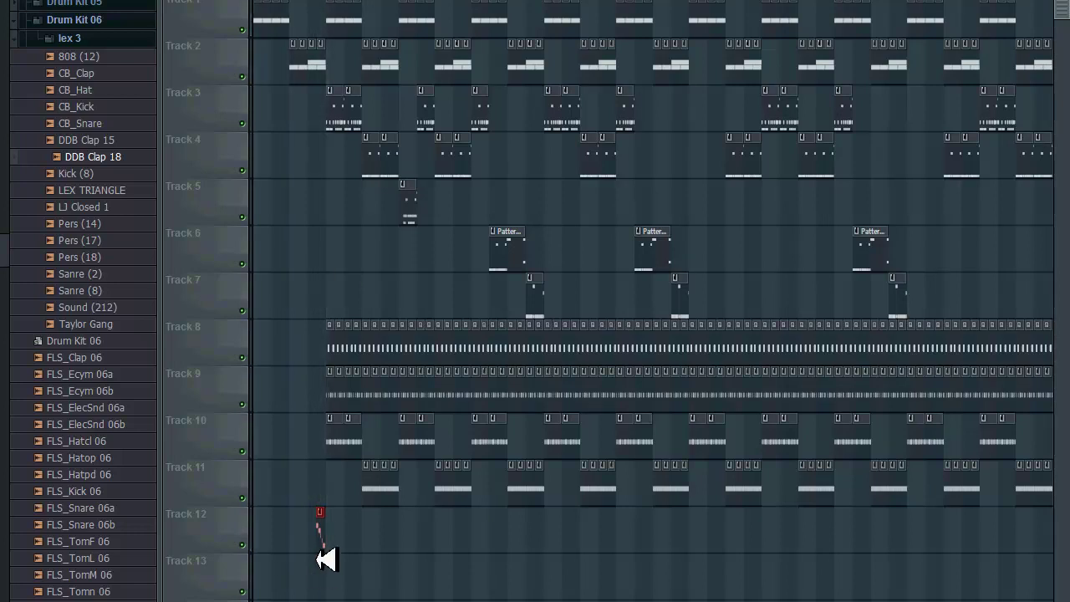
{"action": "double_click", "coordinate": [320, 530]}
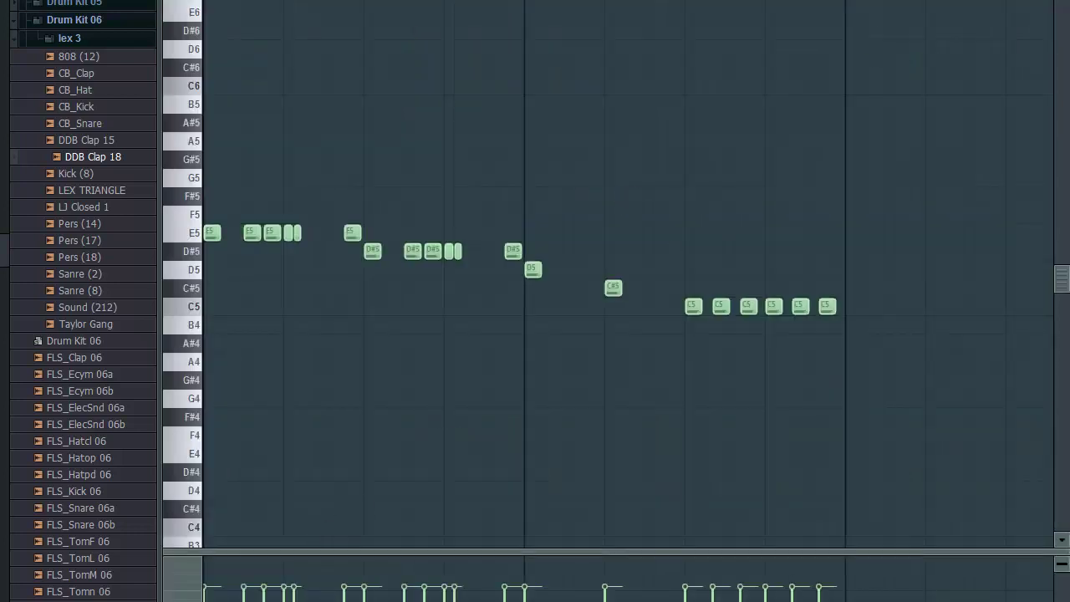
{"action": "key", "text": "F7"}
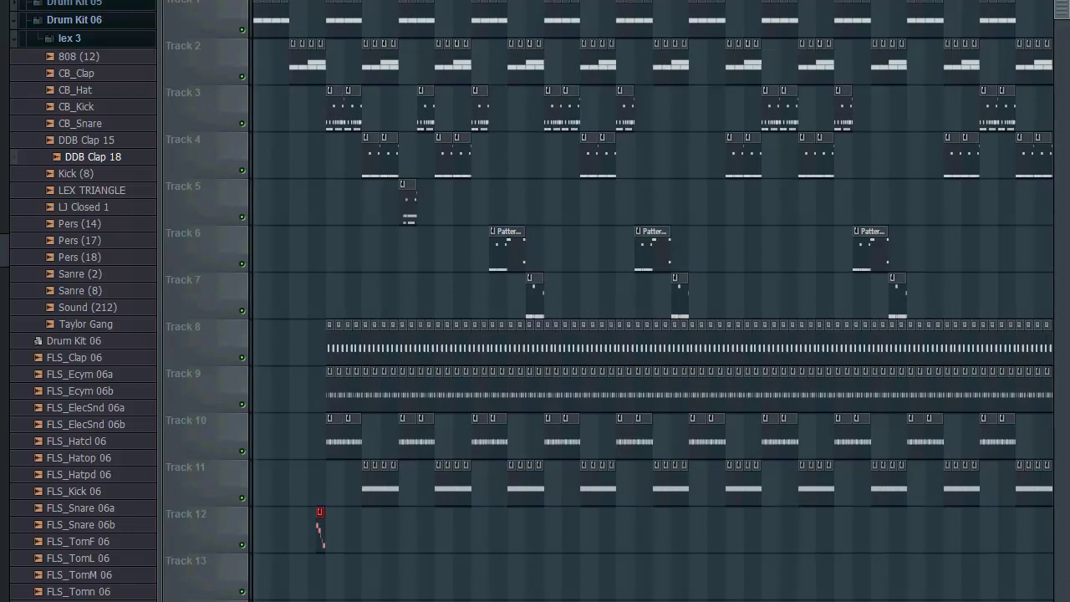
{"action": "left_click", "coordinate": [710, 1]}
{"action": "left_click", "coordinate": [710, 1]}
{"action": "left_click_drag", "start_coordinate": [835, 1], "coordinate": [366, 1]}
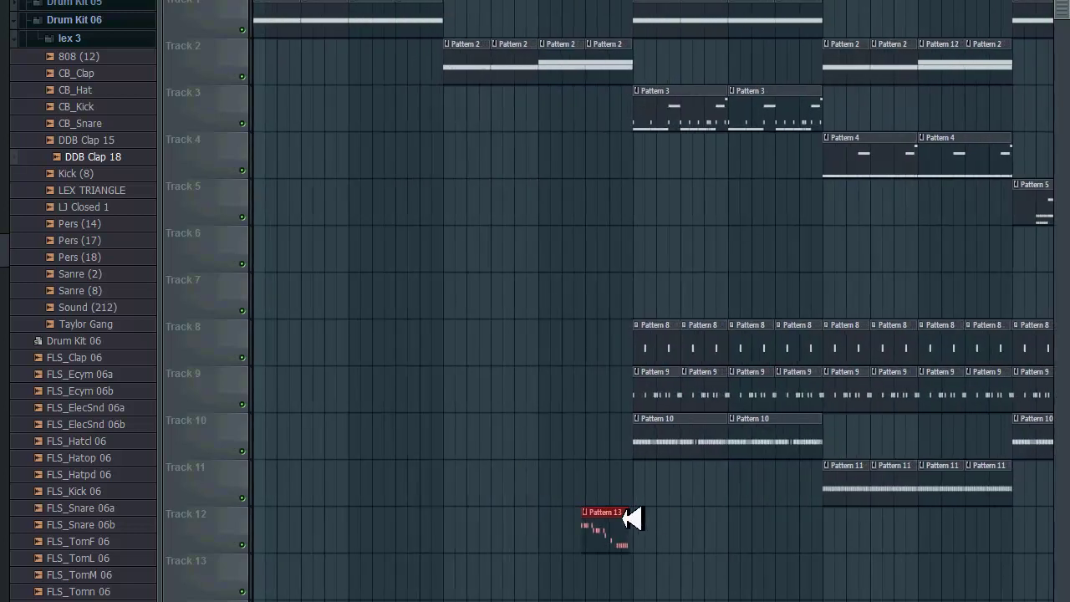
- Align the Pattern 13 clip on Track 12 to end exactly where the first Pattern 3 clip begins, and review the arrangement
{"action": "mouse_move", "coordinate": [602, 516]}
{"action": "left_mouse_down"}
{"action": "mouse_move", "coordinate": [617, 518]}
{"action": "mouse_move", "coordinate": [595, 527]}
{"action": "left_mouse_up"}
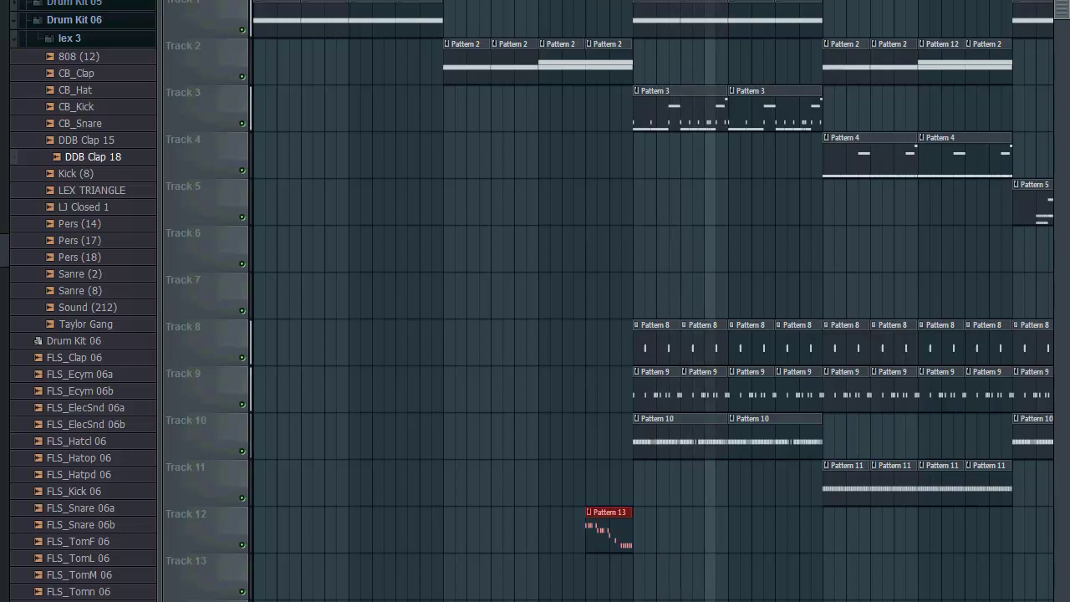
{"action": "scroll", "coordinate": [652, 301], "scroll_direction": "down", "scroll_amount": 5}
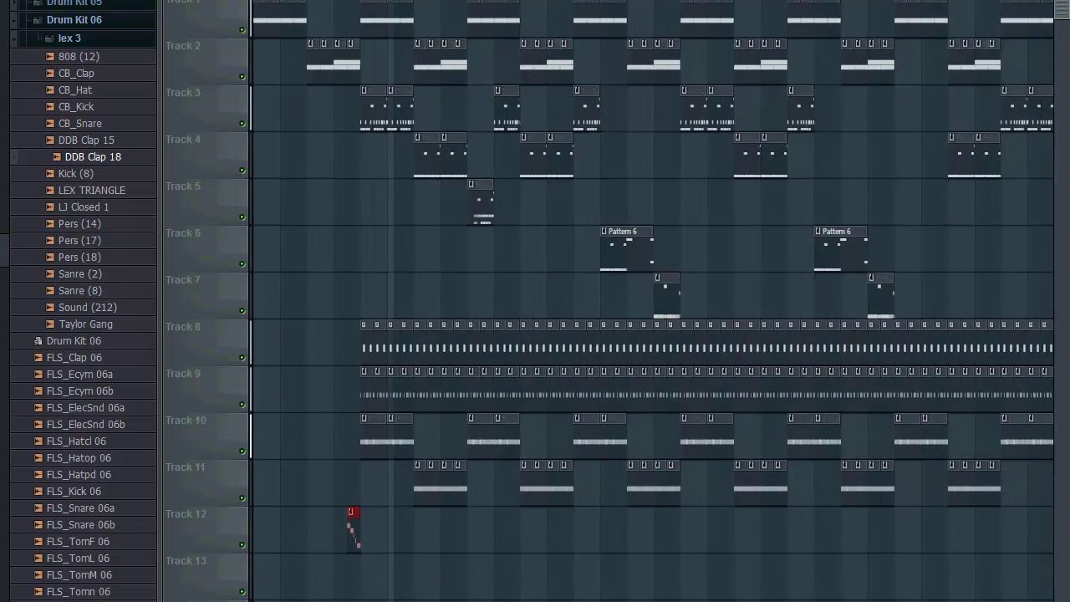
{"action": "scroll", "coordinate": [652, 300], "scroll_direction": "down", "scroll_amount": 4}
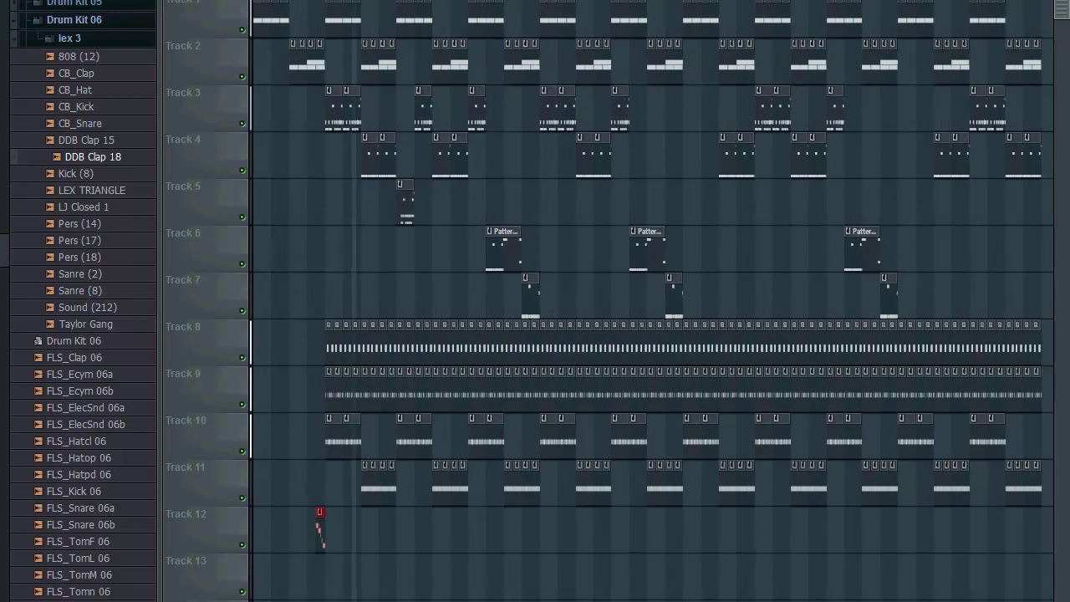
{"action": "scroll", "coordinate": [652, 301], "scroll_direction": "up", "scroll_amount": 1}
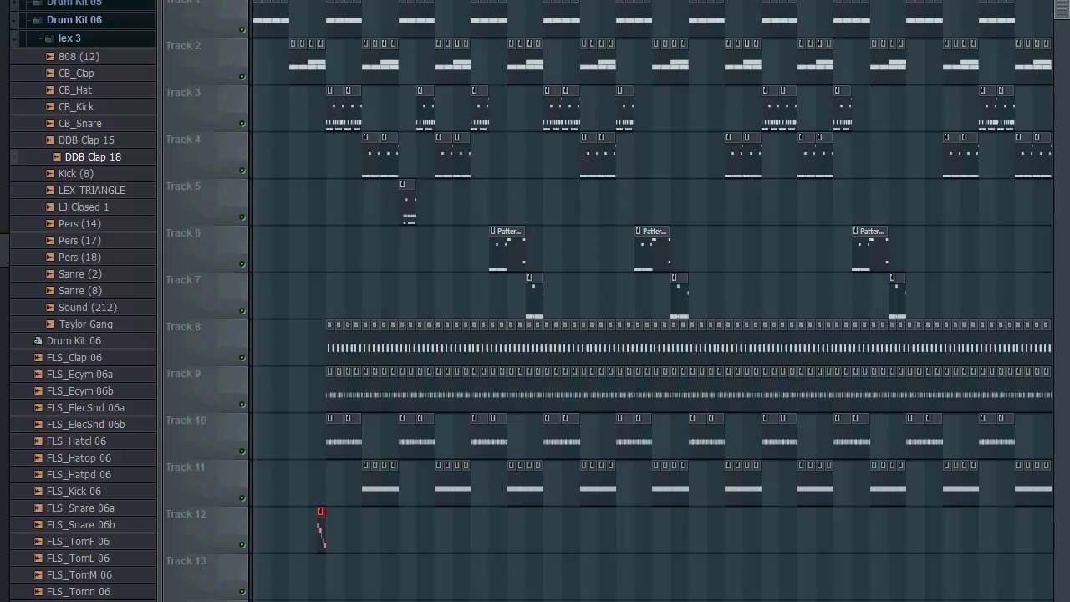
- Open the Sanre (2) channel's piano roll in a new empty pattern
{"action": "key", "text": "F6"}
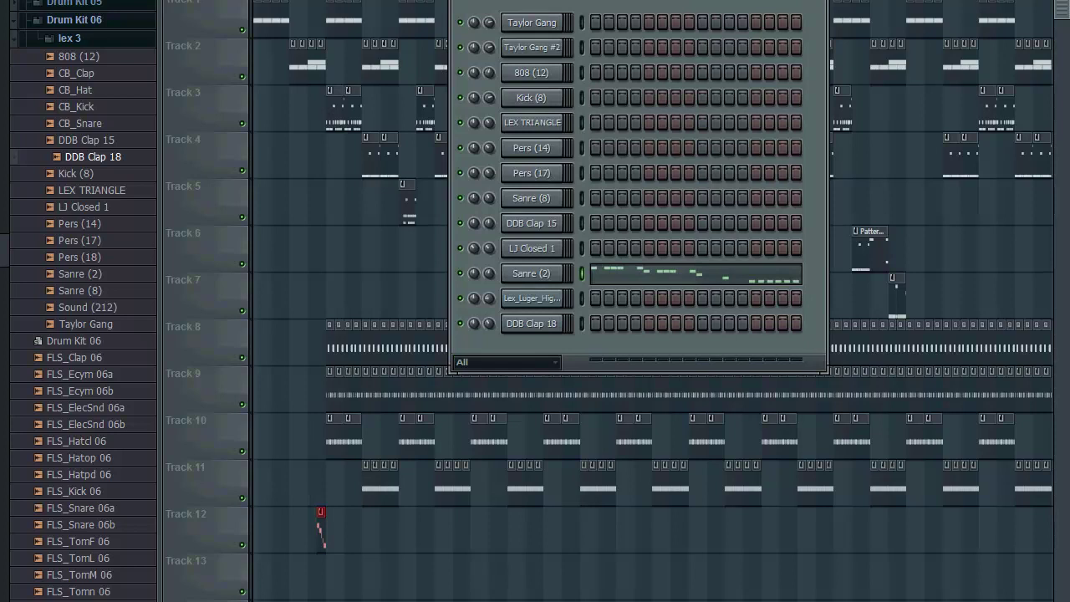
{"action": "right_click", "coordinate": [567, 274]}
{"action": "left_click", "coordinate": [583, 274]}
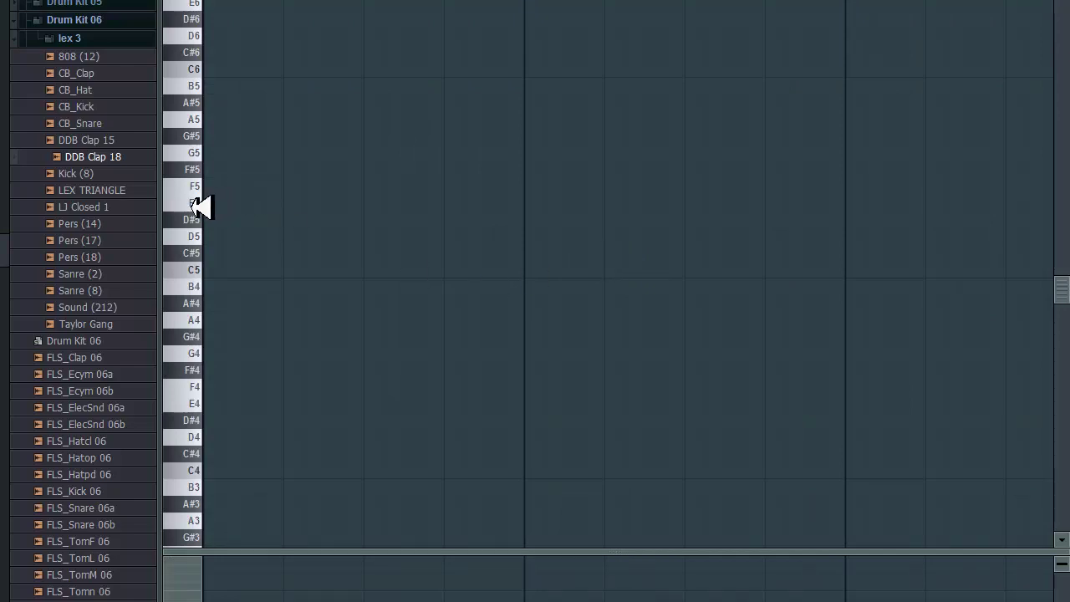
{"action": "left_click", "coordinate": [197, 252]}
{"action": "left_click", "coordinate": [212, 252]}
{"action": "mouse_move", "coordinate": [210, 252]}
{"action": "left_mouse_down"}
{"action": "mouse_move", "coordinate": [353, 260]}
{"action": "mouse_move", "coordinate": [221, 249]}
{"action": "left_mouse_up"}
{"action": "left_click", "coordinate": [332, 132]}
{"action": "left_click_drag", "start_coordinate": [341, 136], "coordinate": [401, 137]}
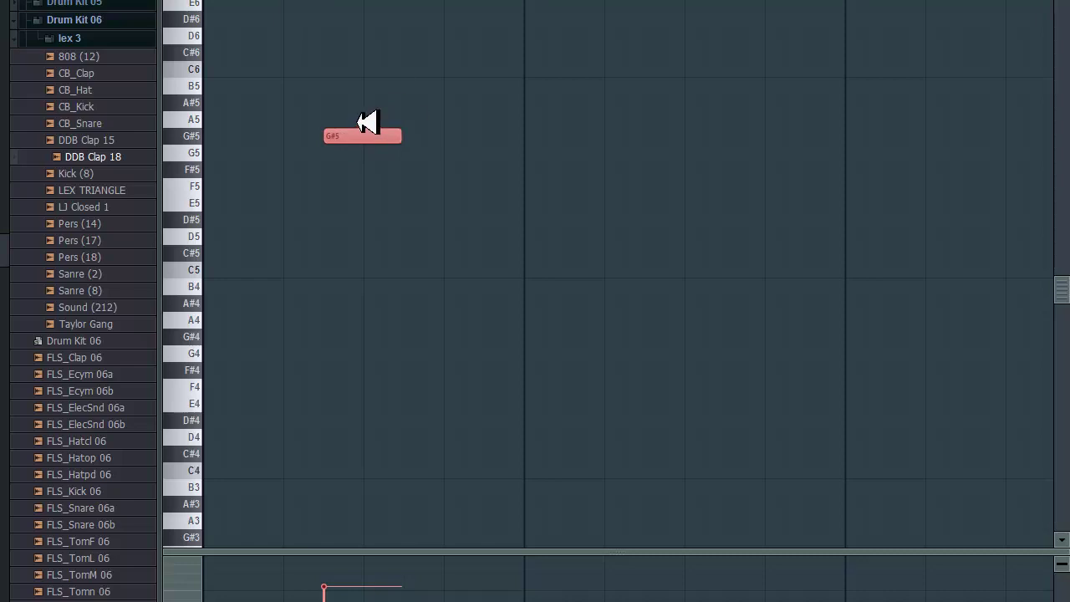
{"action": "left_click_drag", "start_coordinate": [348, 117], "coordinate": [346, 141]}
{"action": "right_click", "coordinate": [388, 136]}
{"action": "right_click", "coordinate": [335, 136]}
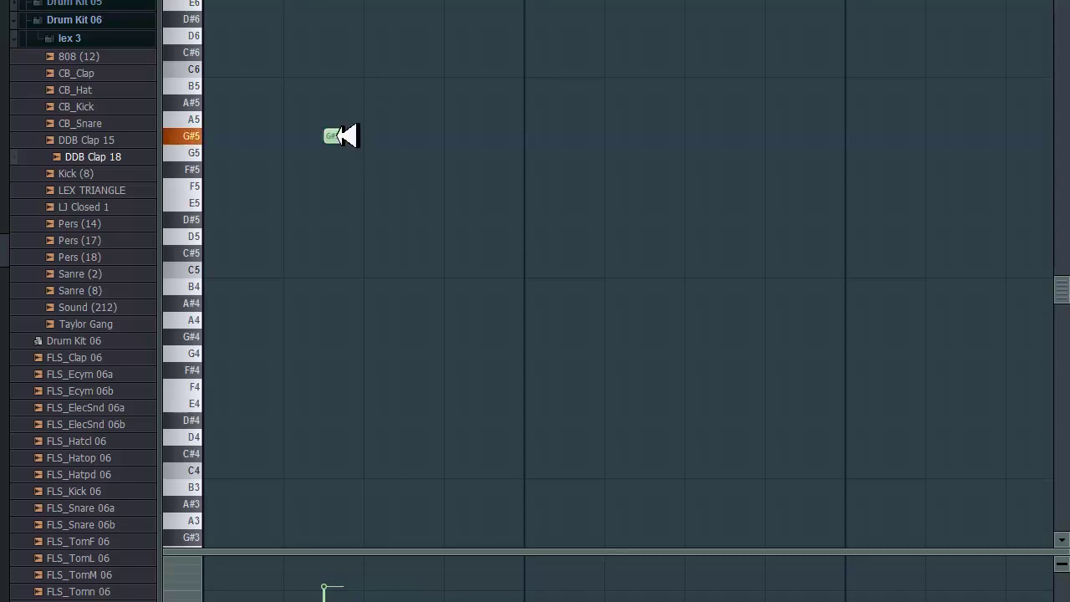
- Fill the first bar with sixteen consecutive one-step C#5 notes and play them back
{"action": "left_click_drag", "start_coordinate": [209, 252], "coordinate": [507, 253]}
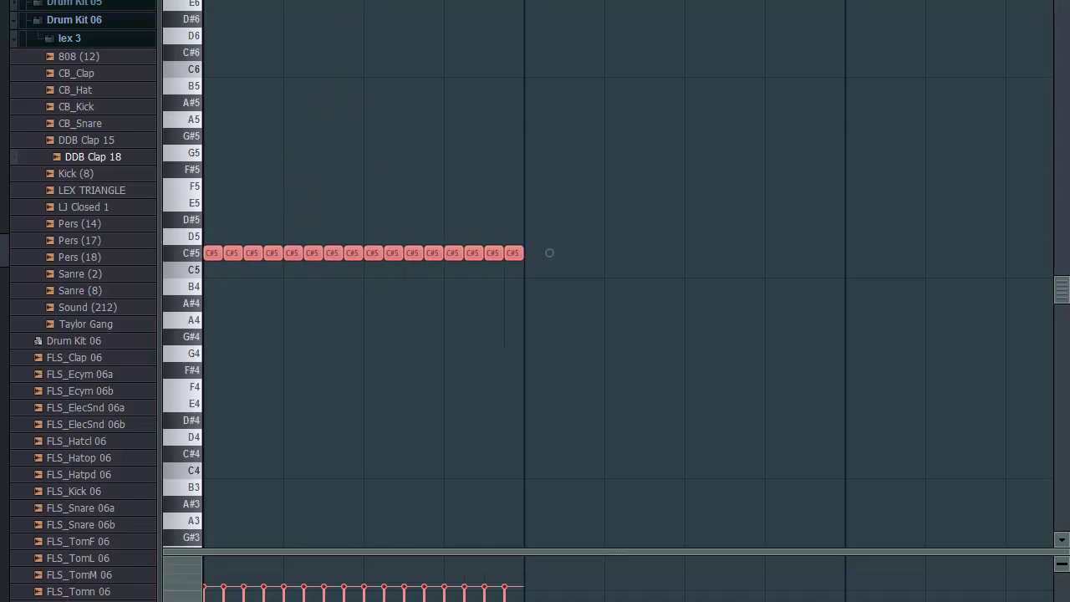
{"action": "key", "text": "space"}
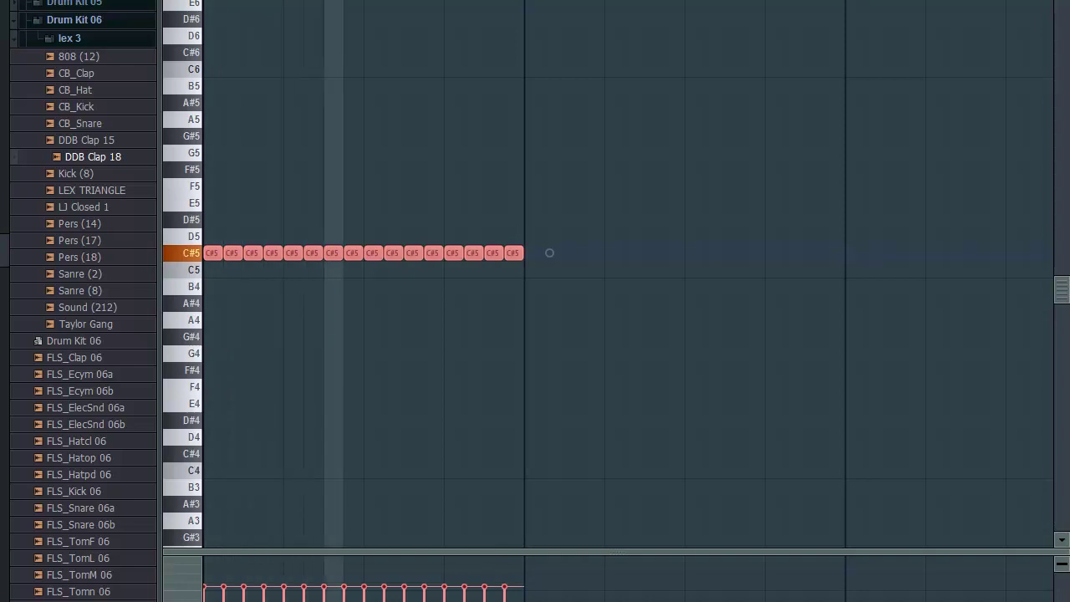
{"action": "key", "text": "space"}
- Delete the C#5 notes on steps 10 and 14, and audition the pattern
{"action": "left_click", "coordinate": [366, 190]}
{"action": "right_click", "coordinate": [369, 190]}
{"action": "right_click", "coordinate": [393, 252]}
{"action": "right_click", "coordinate": [472, 251]}
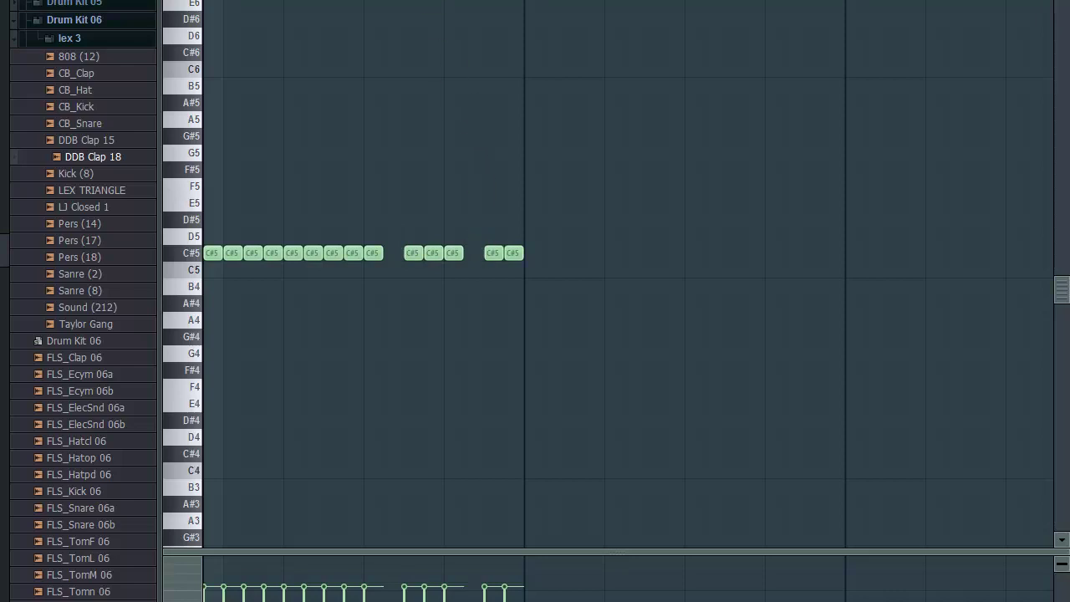
{"action": "key", "text": "space"}
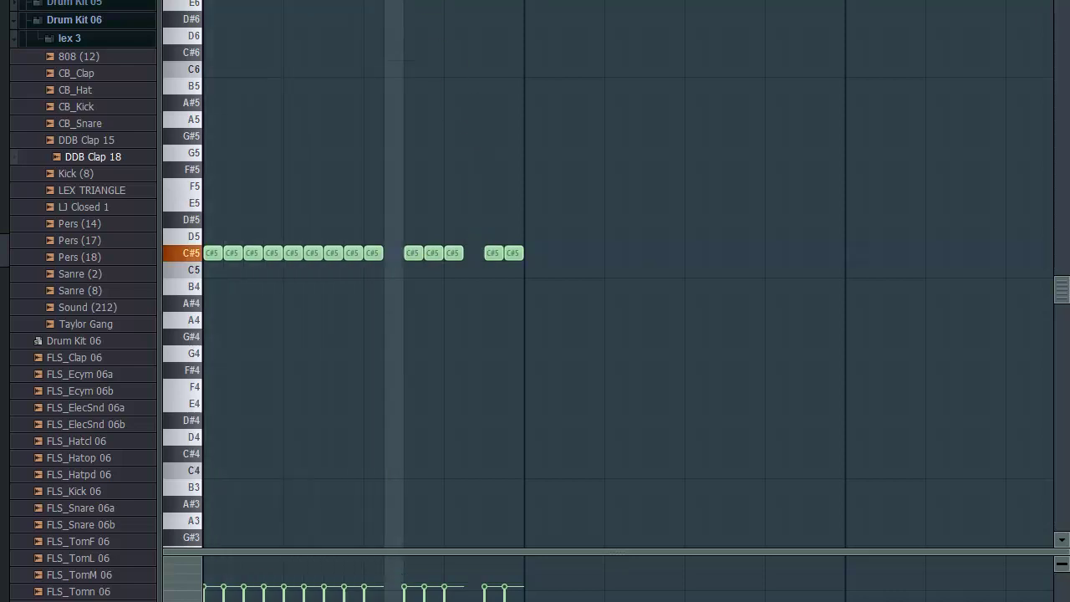
- Change the snap and space the last six C#5 notes evenly, three per beat over the last two beats, then play them back
{"action": "left_click", "coordinate": [711, 1]}
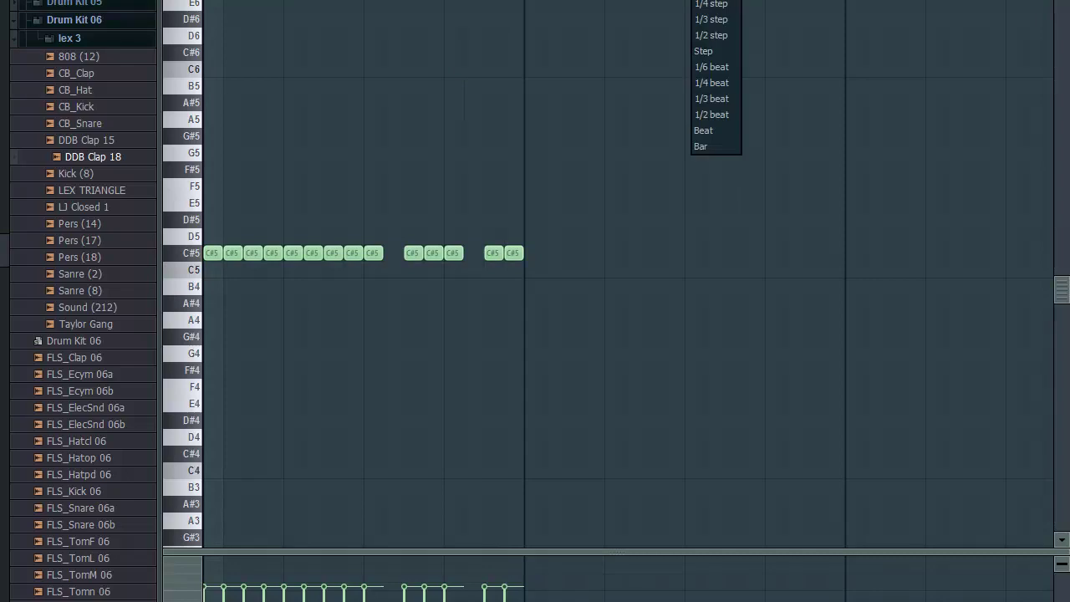
{"action": "left_click", "coordinate": [710, 1]}
{"action": "mouse_move", "coordinate": [412, 256]}
{"action": "left_mouse_down"}
{"action": "mouse_move", "coordinate": [402, 257]}
{"action": "mouse_move", "coordinate": [430, 257]}
{"action": "left_mouse_up"}
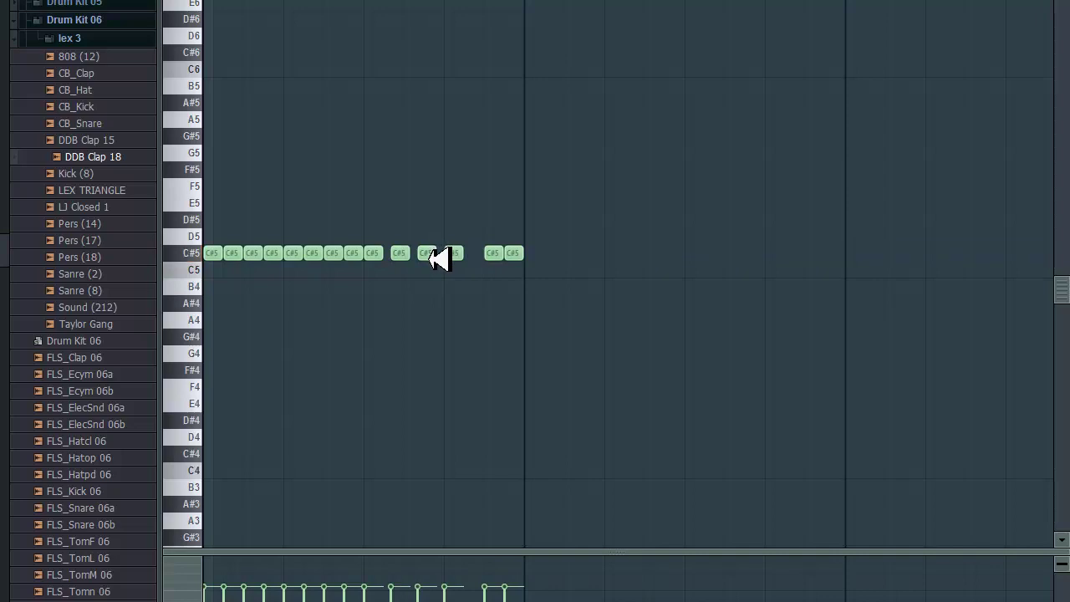
{"action": "mouse_move", "coordinate": [498, 256]}
{"action": "left_mouse_down"}
{"action": "mouse_move", "coordinate": [484, 259]}
{"action": "mouse_move", "coordinate": [512, 255]}
{"action": "mouse_move", "coordinate": [483, 257]}
{"action": "left_mouse_up"}
{"action": "left_click", "coordinate": [485, 257]}
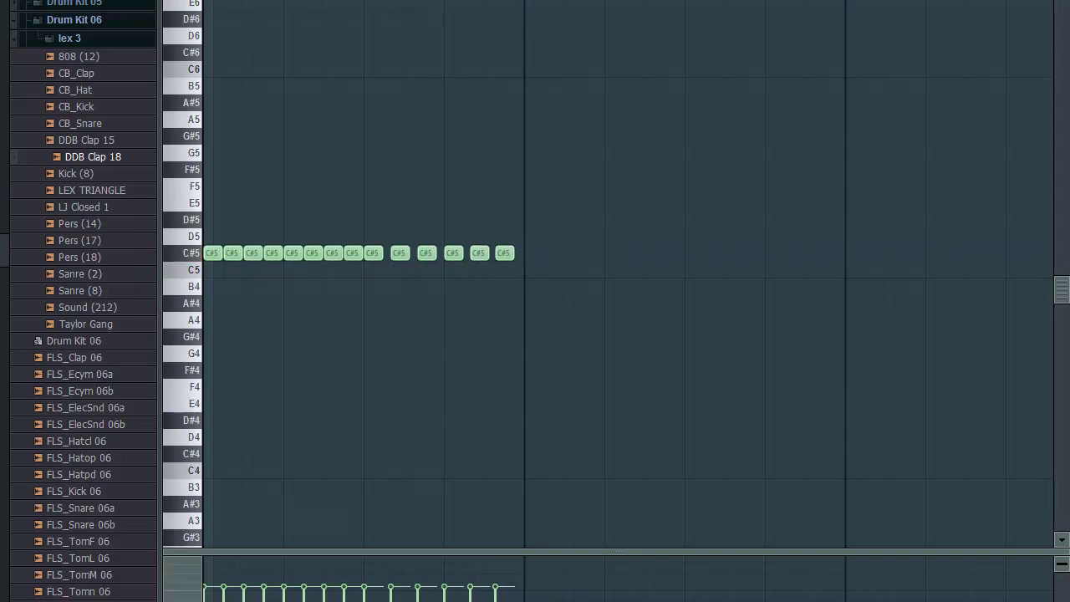
{"action": "key", "text": "space"}
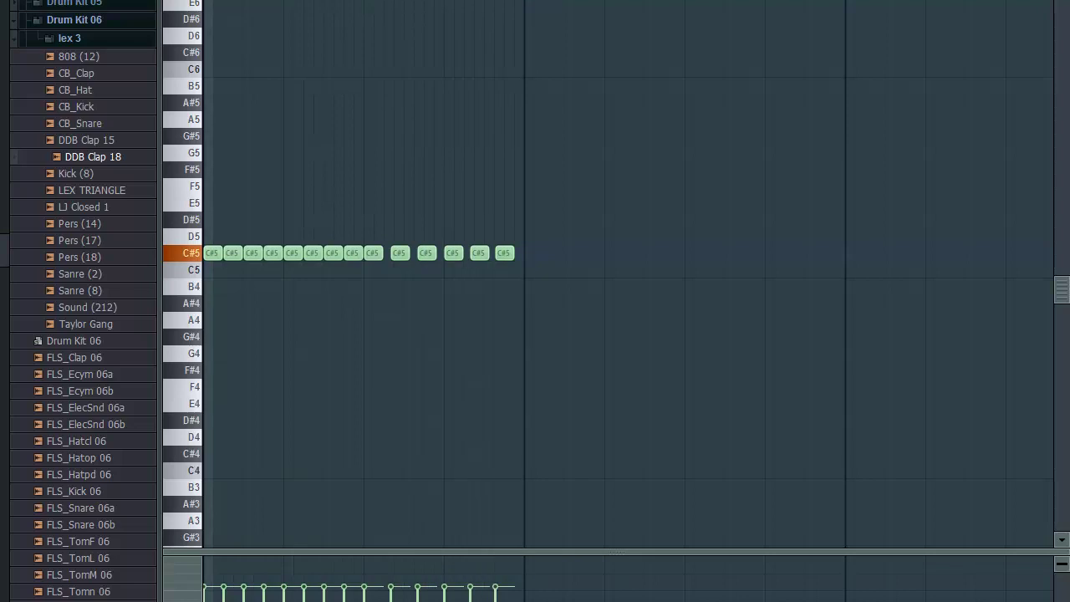
{"action": "key", "text": "space"}
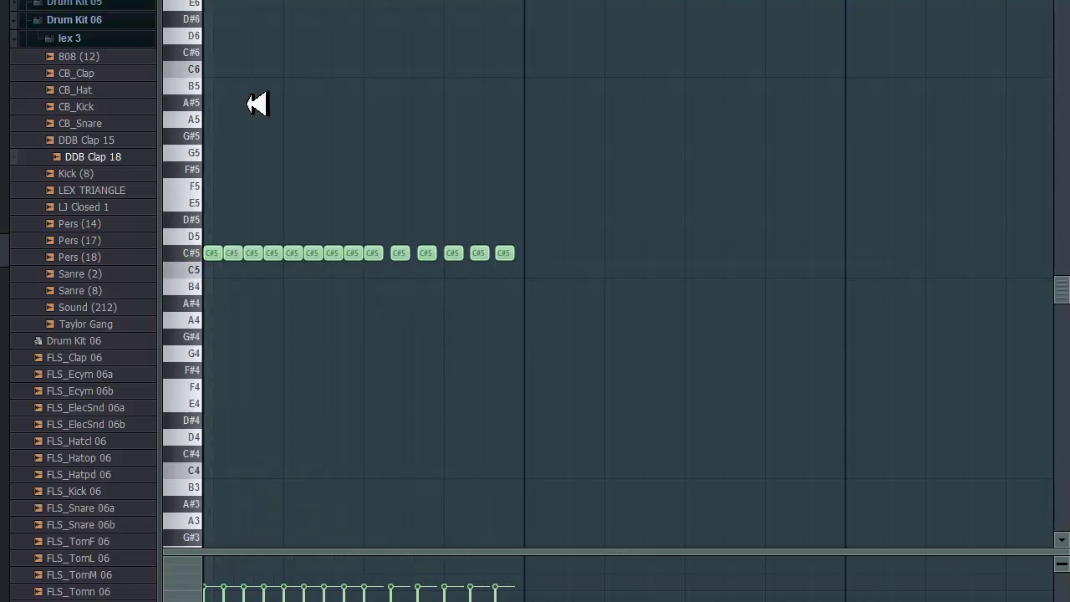
- Chop the first eight C#5 notes into halves using the chopper's Default pattern, and play back the roll
{"action": "left_click_drag", "start_coordinate": [206, 197], "coordinate": [364, 294]}
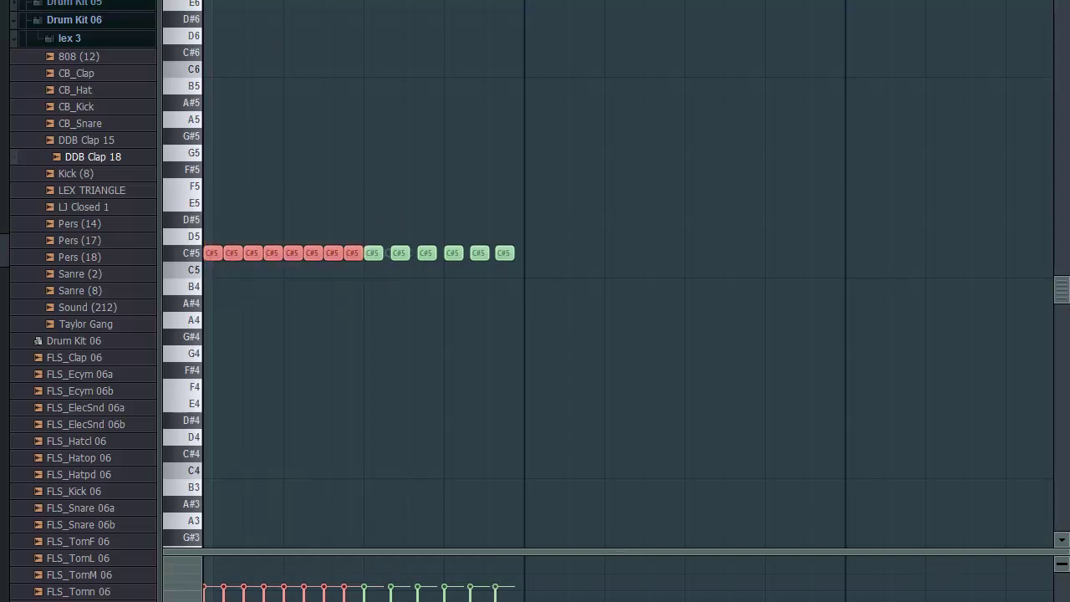
{"action": "left_click", "coordinate": [172, 1]}
{"action": "mouse_move", "coordinate": [203, 2]}
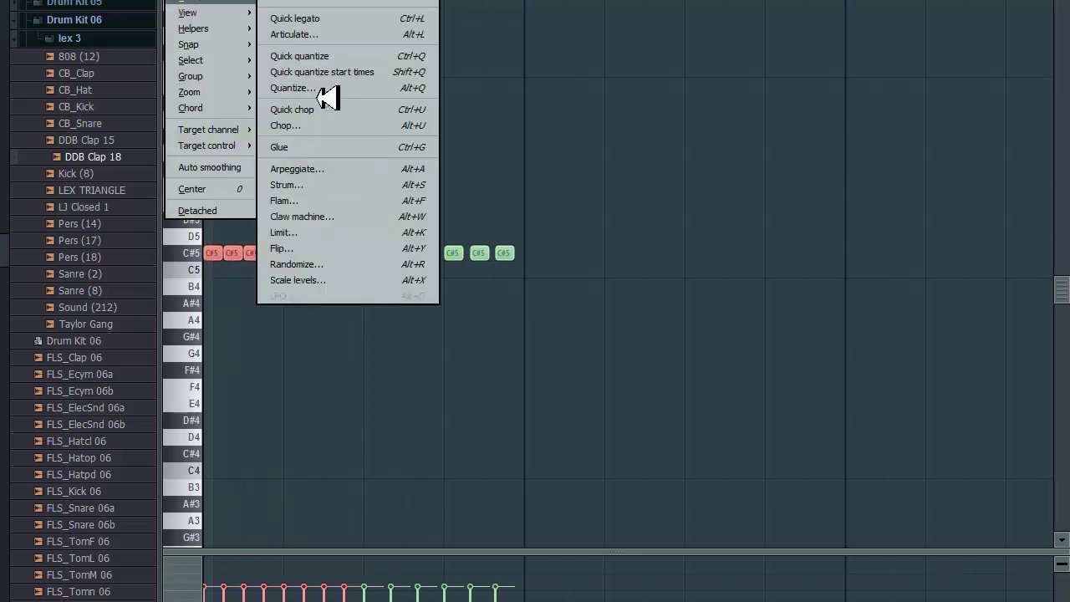
{"action": "left_click", "coordinate": [323, 125]}
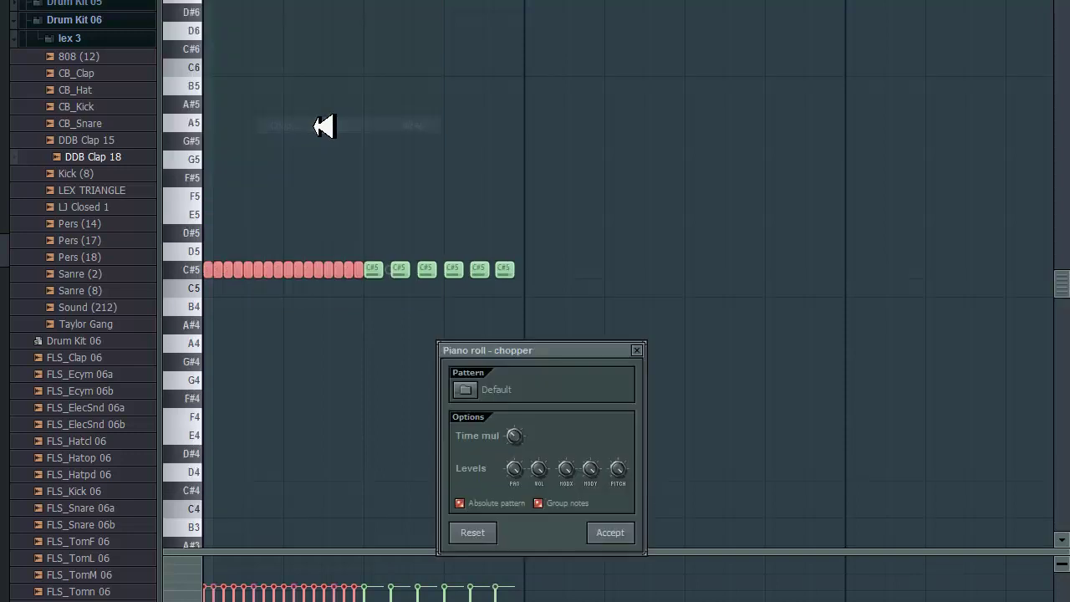
{"action": "left_click", "coordinate": [609, 533]}
{"action": "key", "text": "space"}
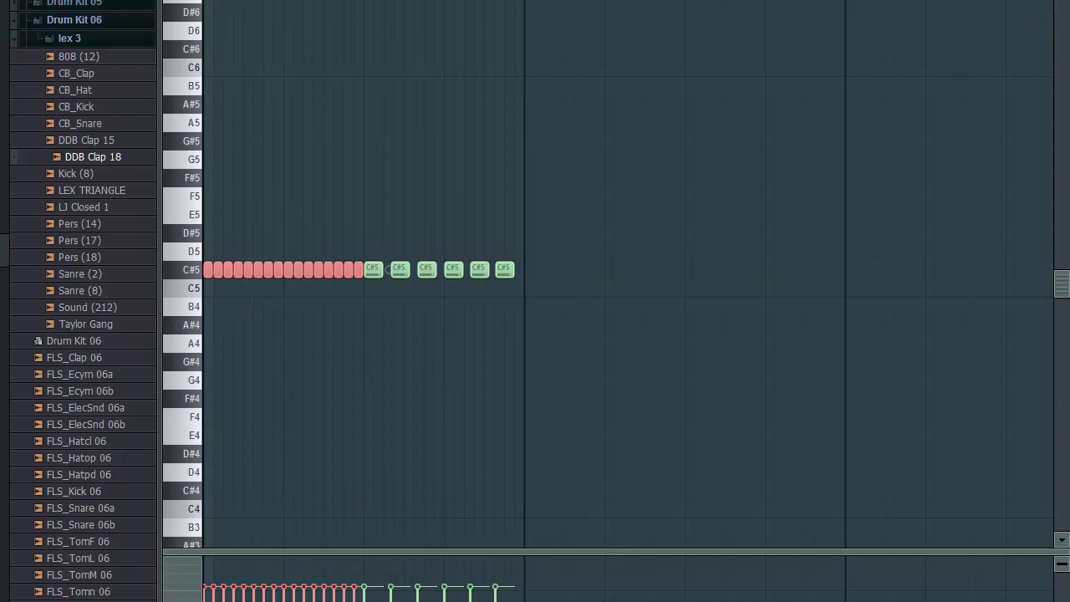
- Place the new C#5 snare roll pattern on Track 13 of the playlist, ending where the fourth Track 3 clip begins
{"action": "key", "text": "F7"}
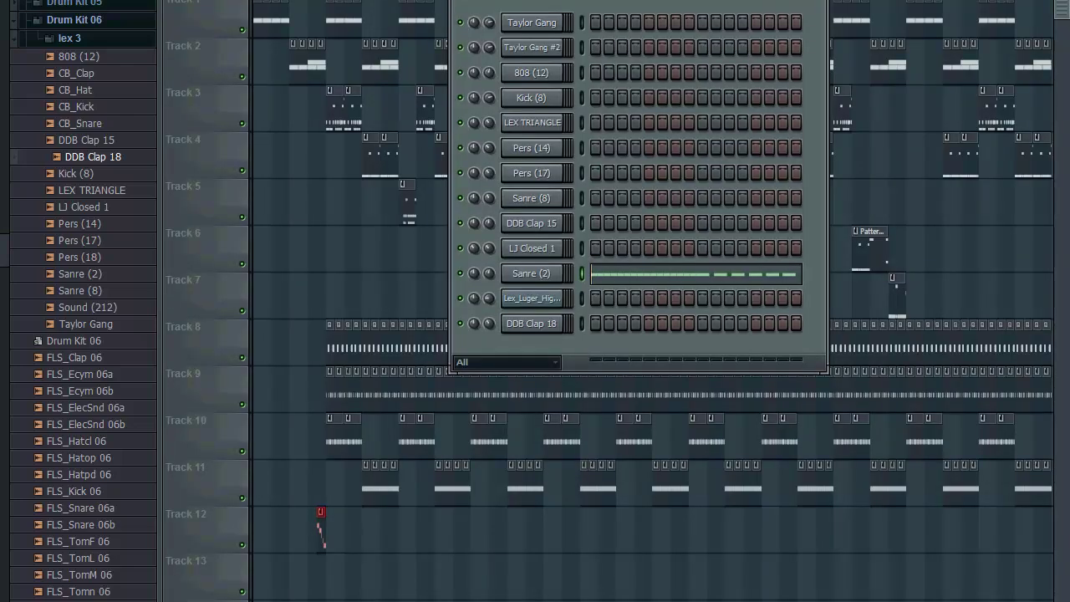
{"action": "key", "text": "F6"}
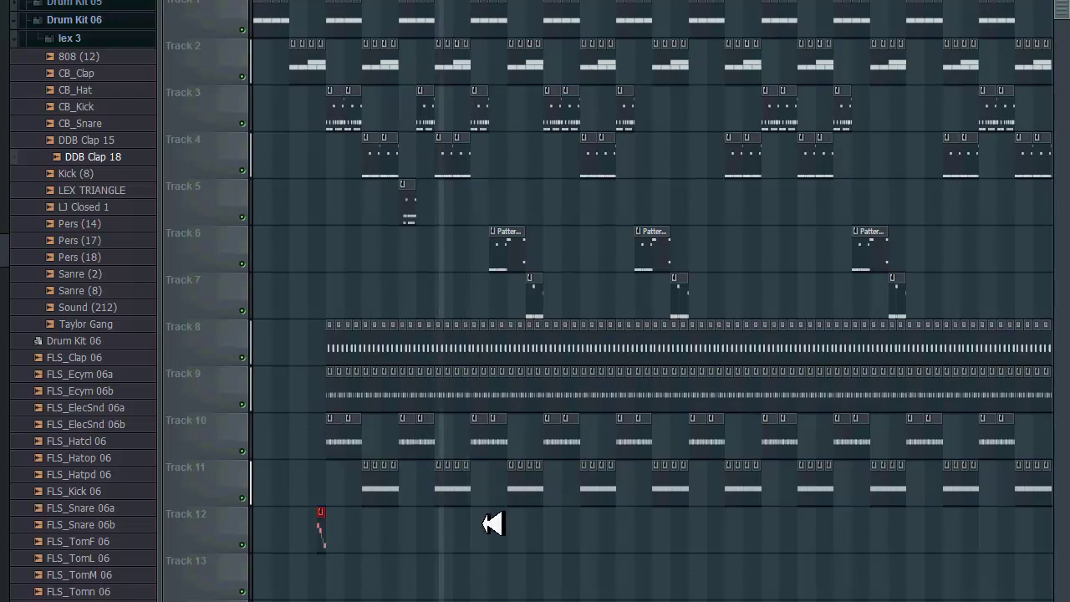
{"action": "left_click", "coordinate": [448, 535]}
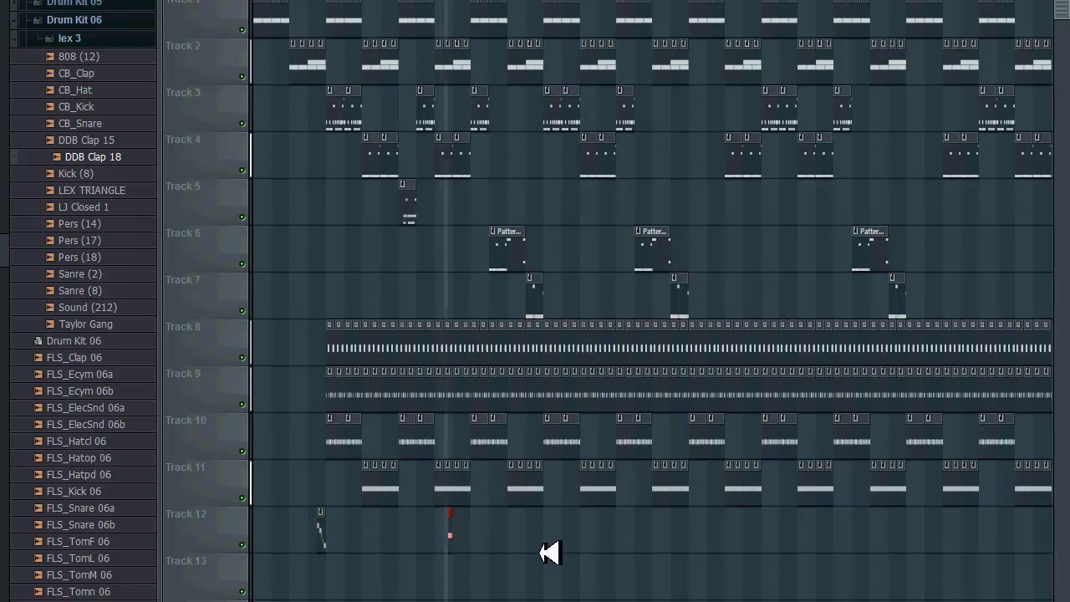
{"action": "right_click", "coordinate": [451, 523]}
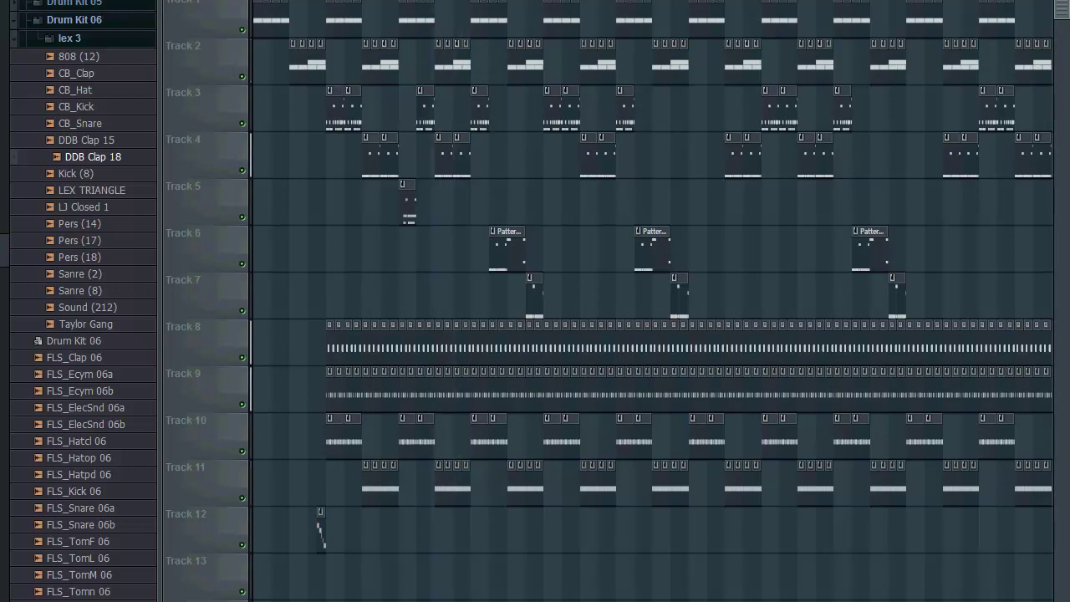
{"action": "left_click", "coordinate": [696, 0]}
{"action": "left_click", "coordinate": [709, 0]}
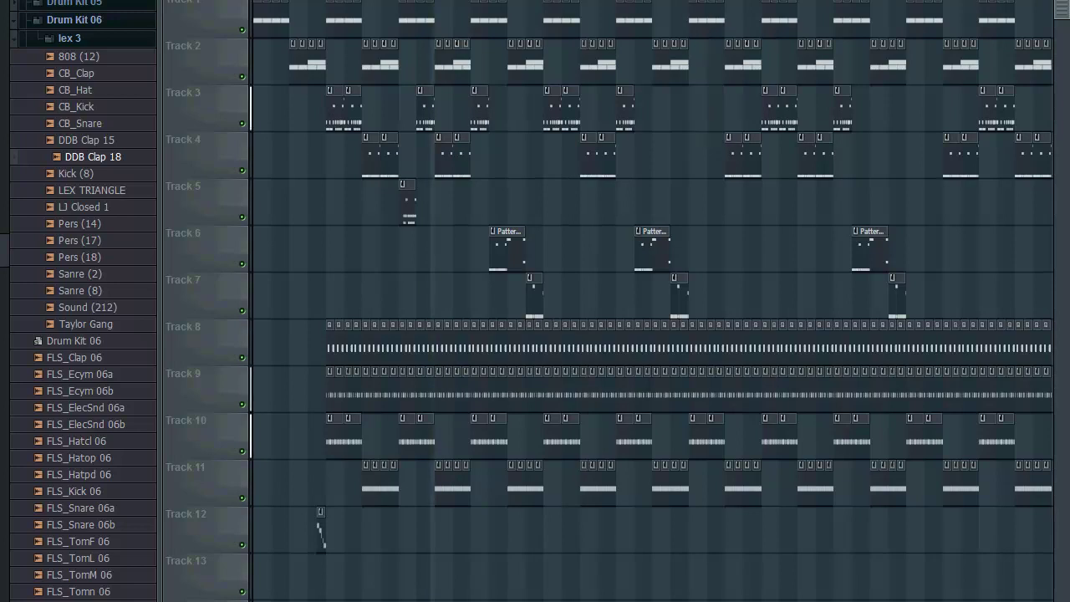
{"action": "left_click", "coordinate": [466, 530]}
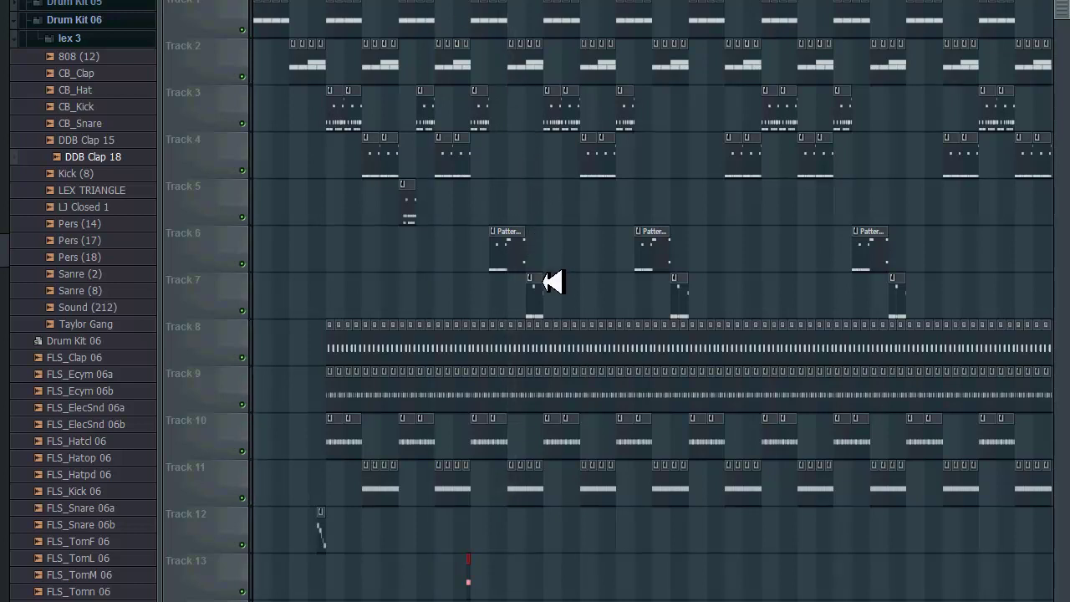
- Open the notes of the first Track 7 clip and examine its closing run of short C5 and G5 notes
{"action": "double_click", "coordinate": [545, 296]}
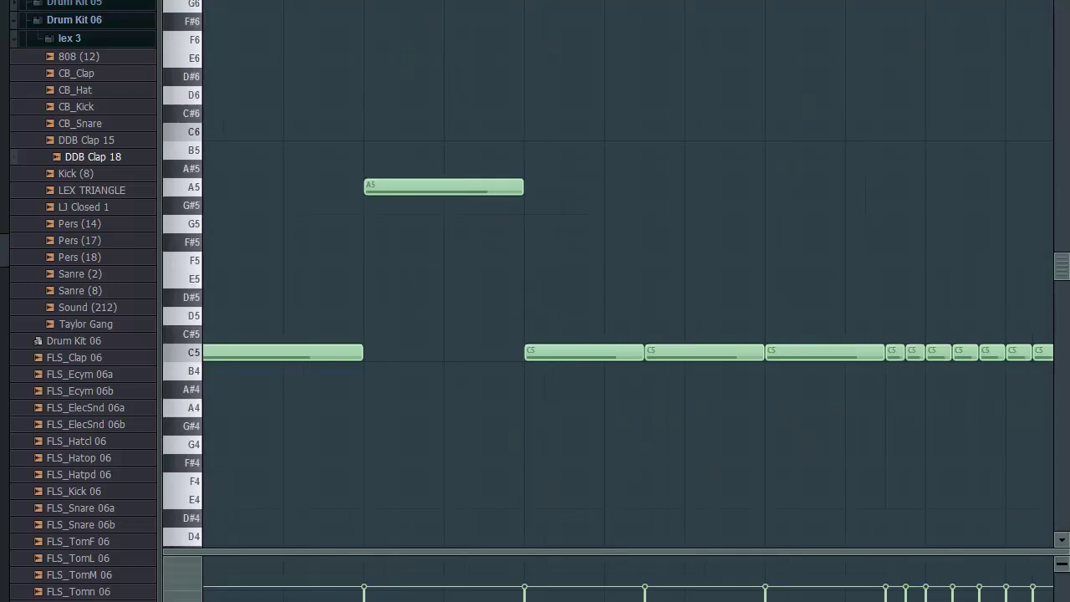
{"action": "scroll", "coordinate": [628, 274], "scroll_direction": "down", "scroll_amount": 5}
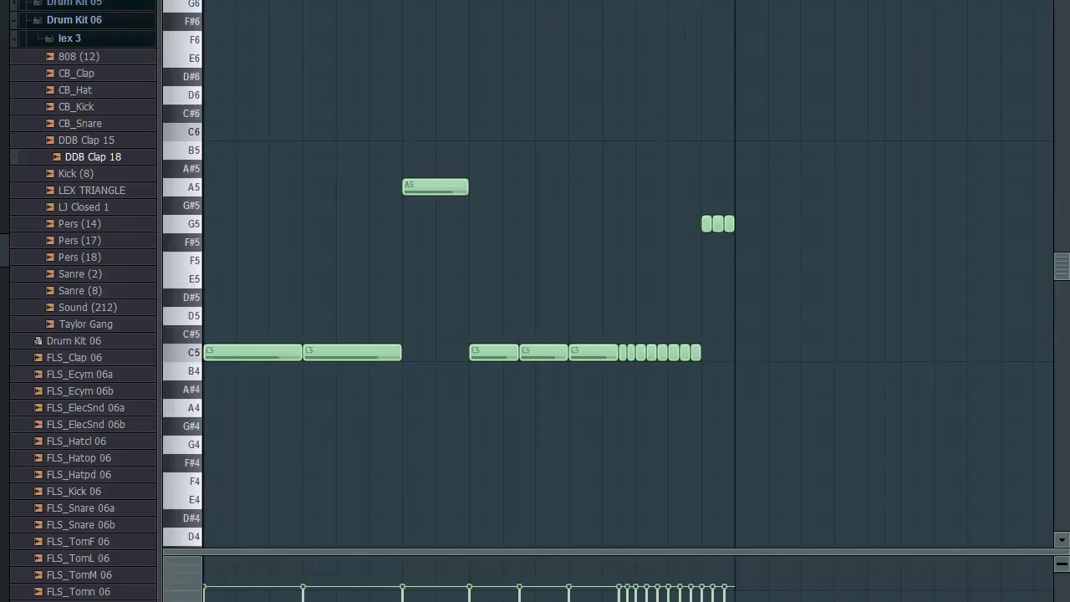
{"action": "scroll", "coordinate": [629, 274], "scroll_direction": "up", "scroll_amount": 1}
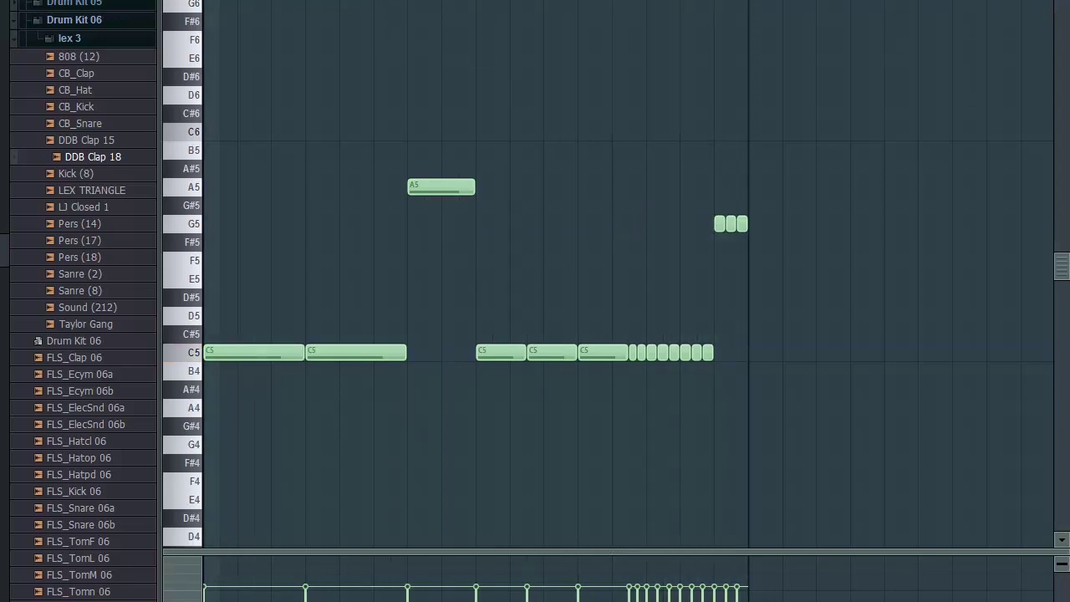
{"action": "left_click_drag", "start_coordinate": [576, 96], "coordinate": [755, 106]}
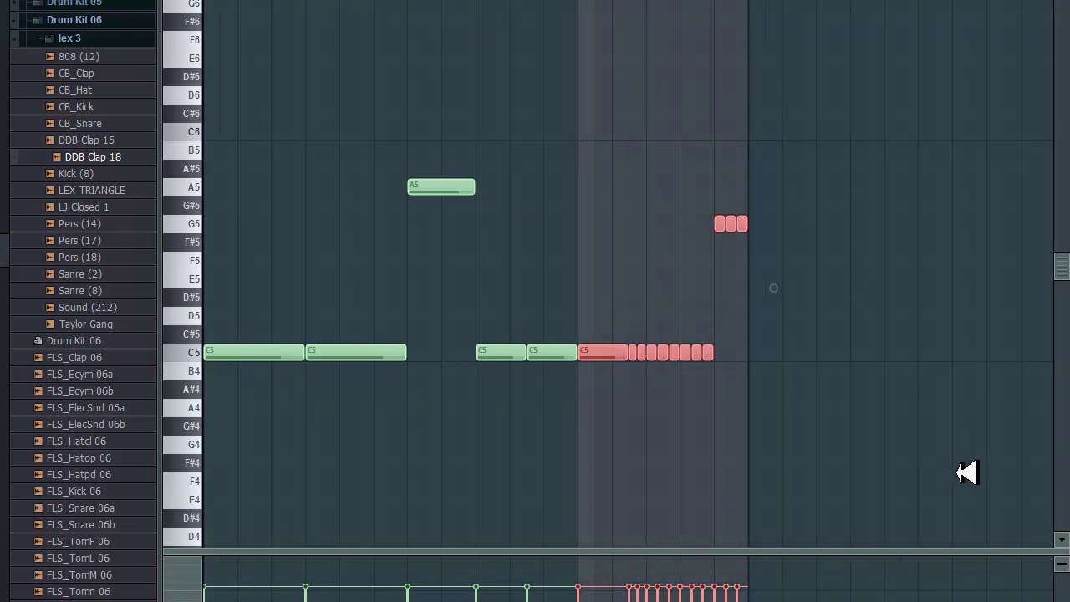
{"action": "left_click", "coordinate": [773, 287], "text": "ctrl"}
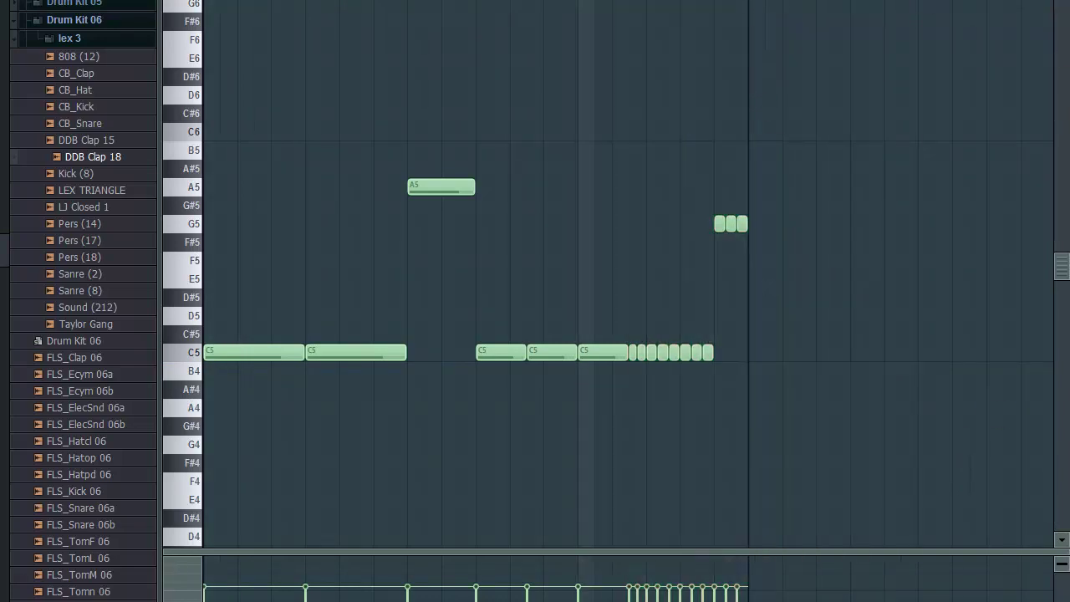
- Switch from the 808 pattern to an empty pattern and open the piano roll for Sanre (2)
{"action": "key", "text": "F6"}
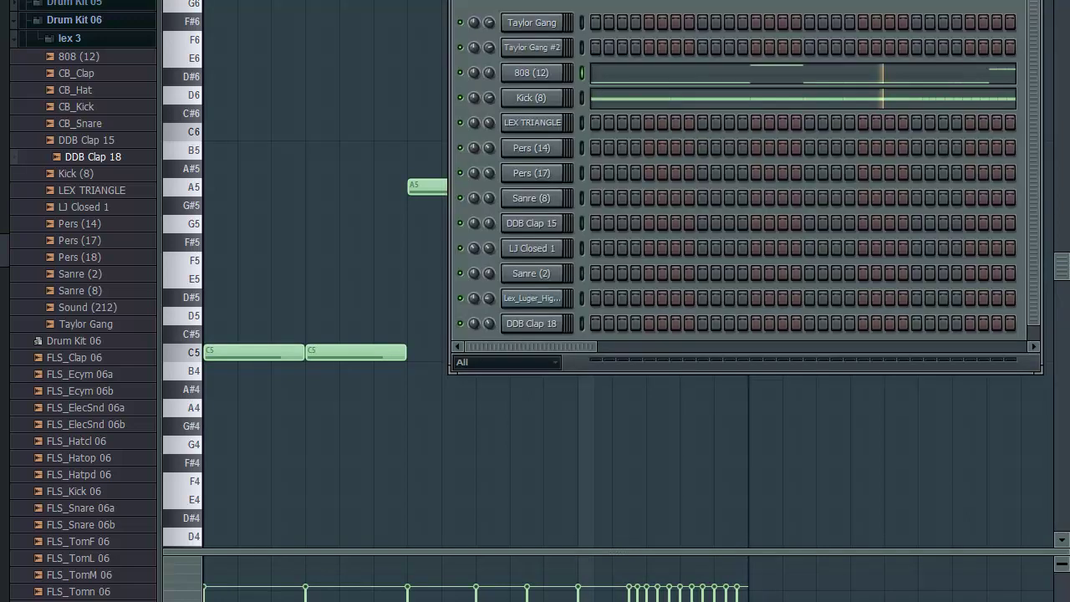
{"action": "key", "text": "KP_Add"}
{"action": "key", "text": "KP_Add"}
{"action": "key", "text": "KP_Add"}
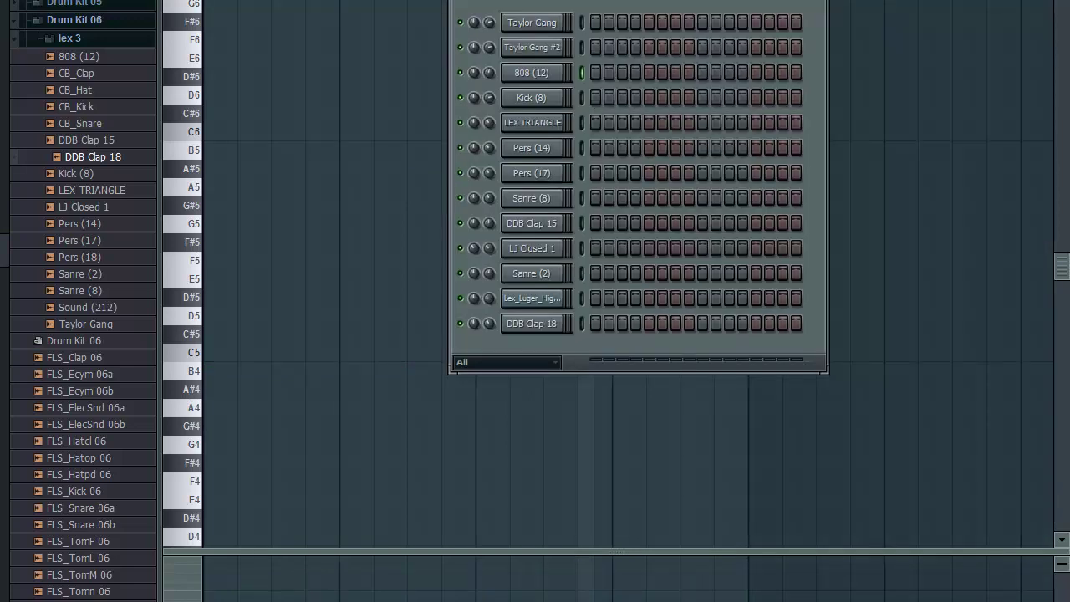
{"action": "key", "text": "KP_Add"}
{"action": "right_click", "coordinate": [556, 273]}
{"action": "left_click", "coordinate": [586, 266]}
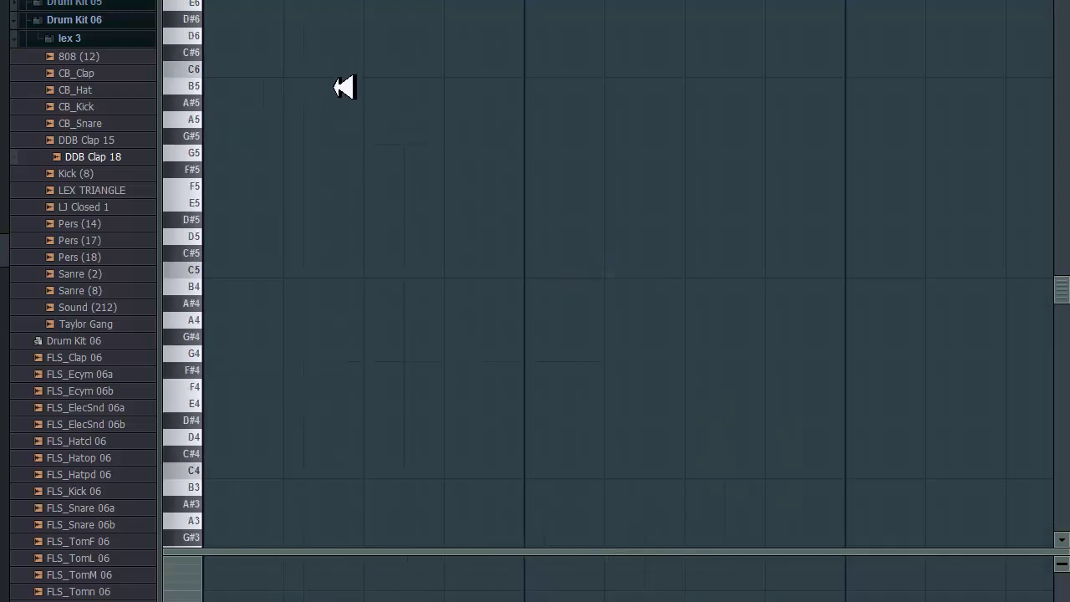
- Switch back to Pattern 7 and open the piano roll for the Sanre (2) channel
{"action": "key", "text": "F7"}
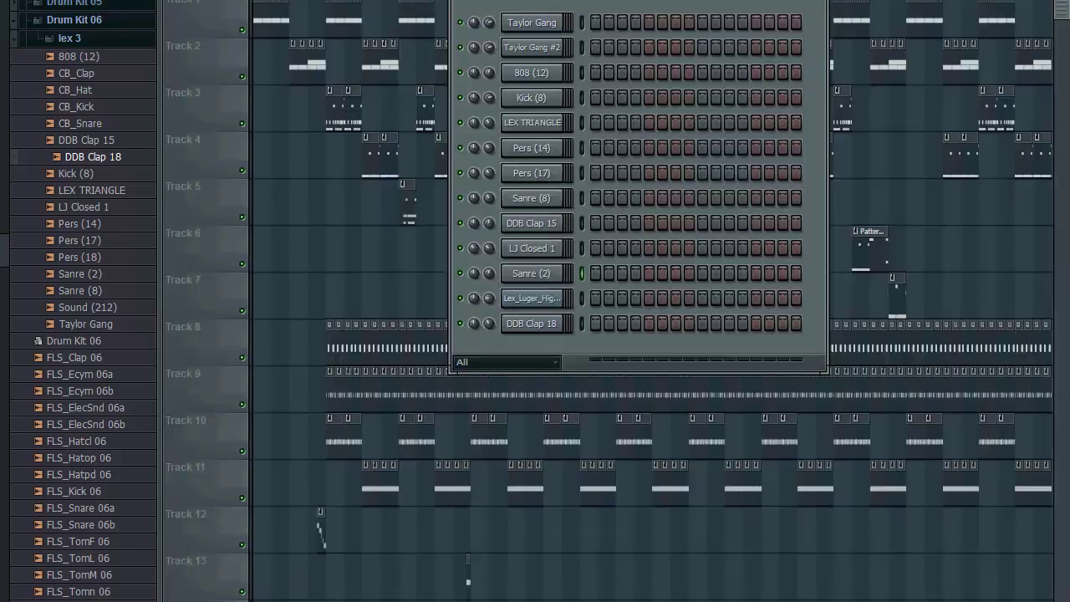
{"action": "key", "text": "Left"}
{"action": "key", "text": "Left"}
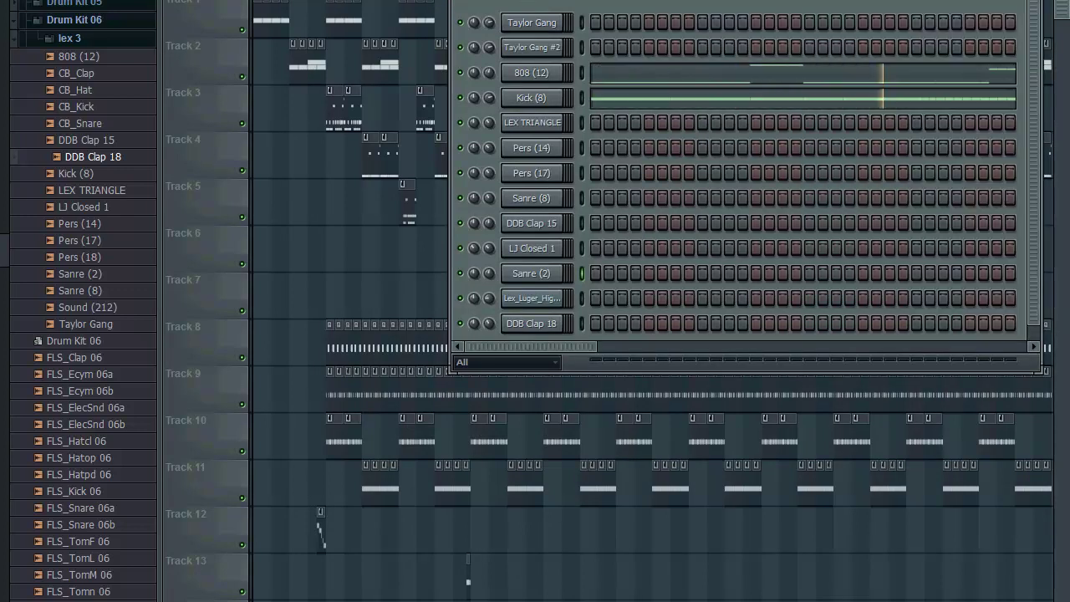
{"action": "left_click_drag", "start_coordinate": [853, 2], "coordinate": [676, 13]}
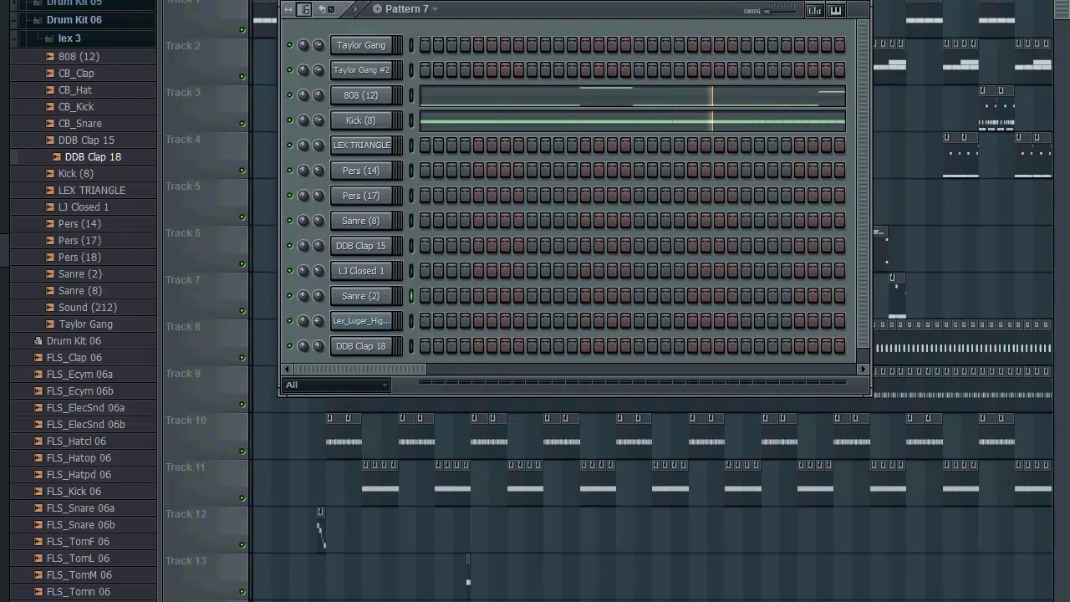
{"action": "right_click", "coordinate": [395, 294]}
{"action": "left_click", "coordinate": [415, 242]}
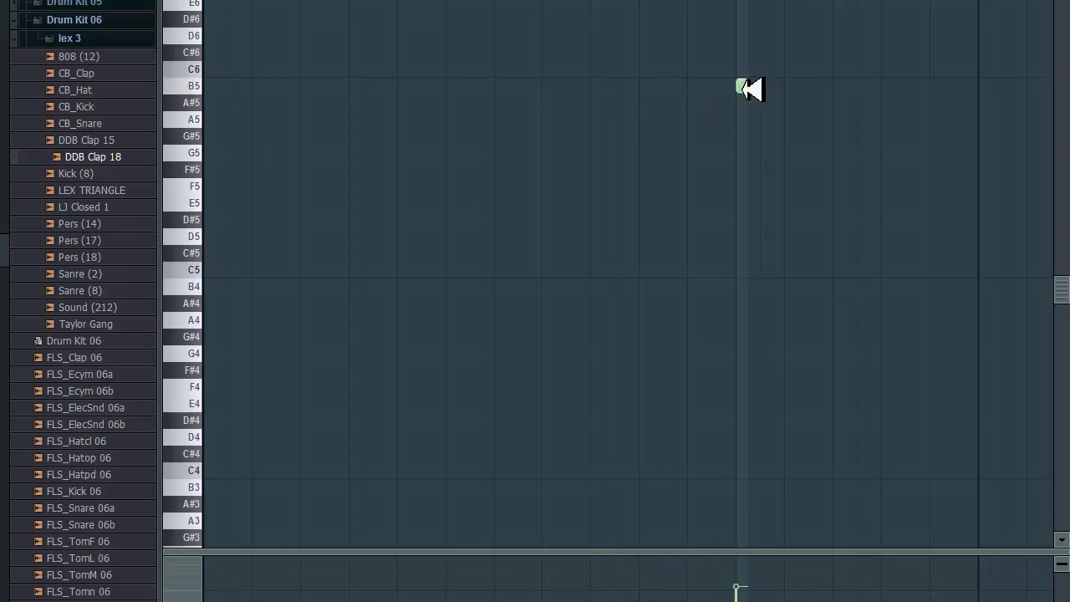
- Place a descending run of three half-step-long notes at F5, E5 and D#5, two steps apart, and play it back
{"action": "left_click_drag", "start_coordinate": [741, 87], "coordinate": [742, 186]}
{"action": "left_click", "coordinate": [790, 203]}
{"action": "left_click", "coordinate": [838, 219]}
{"action": "key", "text": "space"}
{"action": "key", "text": "space"}
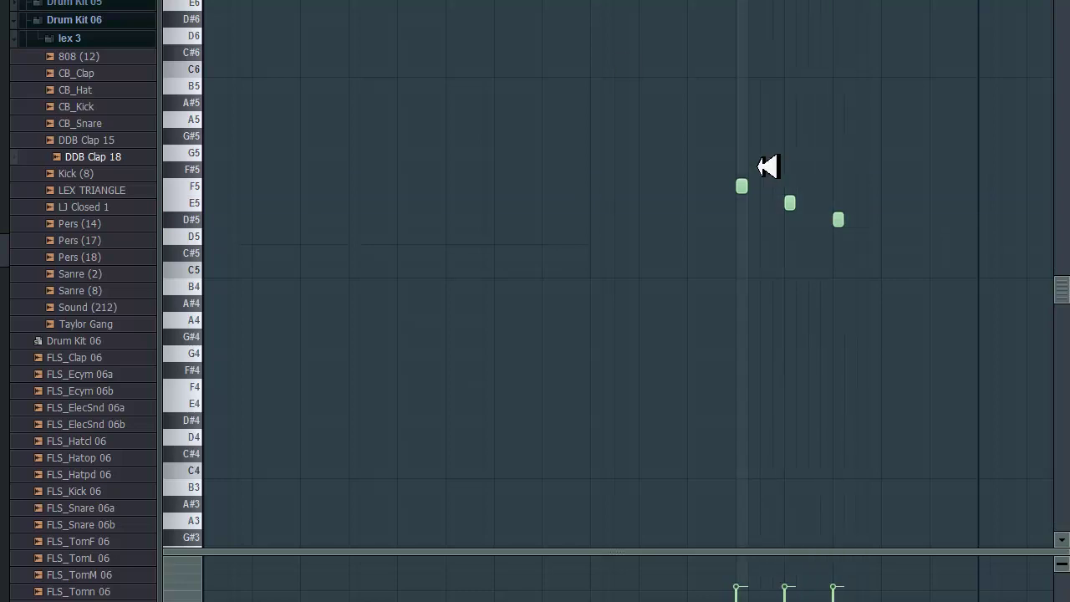
- Move the E5 and D#5 notes closer to F5 at one-step spacing, and add a D5 note to continue the descent
{"action": "left_click", "coordinate": [764, 205]}
{"action": "right_click", "coordinate": [787, 206]}
{"action": "left_click", "coordinate": [789, 220]}
{"action": "right_click", "coordinate": [838, 219]}
{"action": "key", "text": "space"}
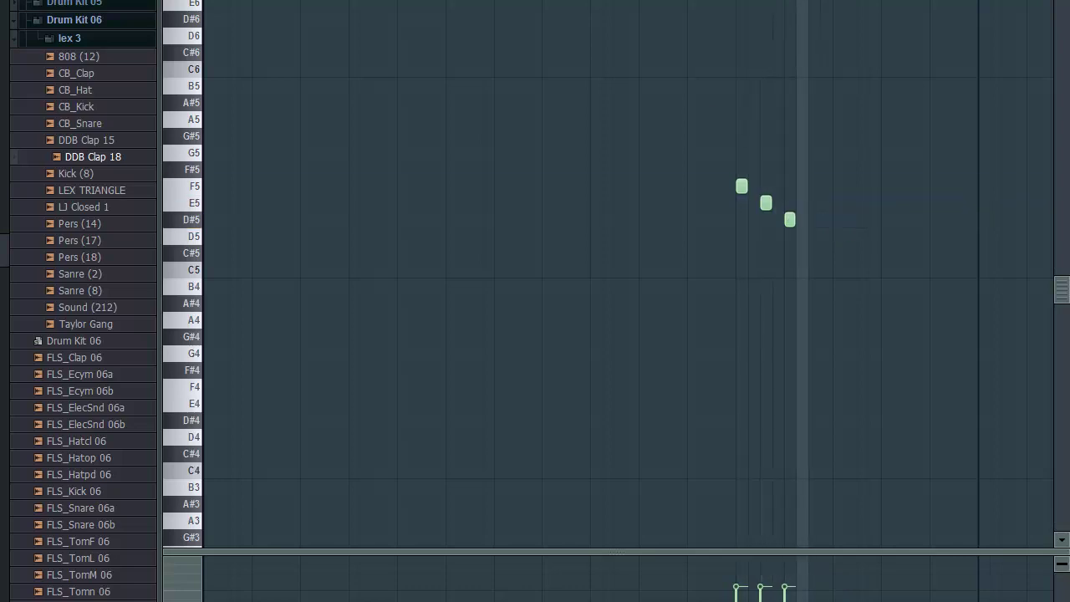
{"action": "key", "text": "space"}
{"action": "left_click", "coordinate": [815, 237]}
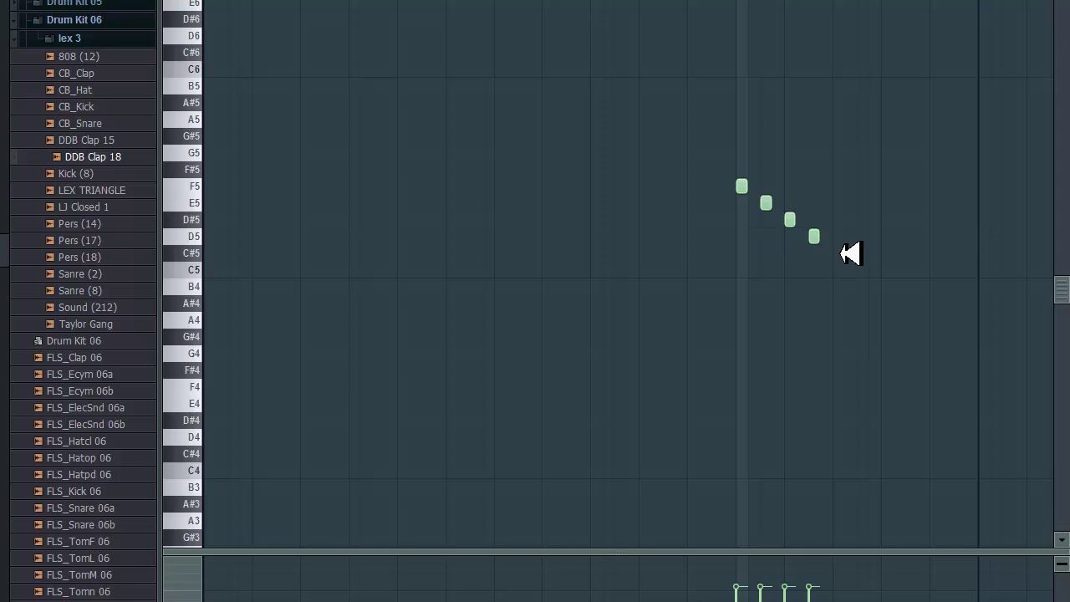
- Paste the copied roll after the D5 note without its first two C5 notes, and lower its three G5 notes to C5
{"action": "key", "text": "ctrl+v"}
{"action": "mouse_move", "coordinate": [783, 270]}
{"action": "left_mouse_down"}
{"action": "mouse_move", "coordinate": [796, 274]}
{"action": "mouse_move", "coordinate": [786, 277]}
{"action": "left_mouse_up"}
{"action": "right_click", "coordinate": [786, 277]}
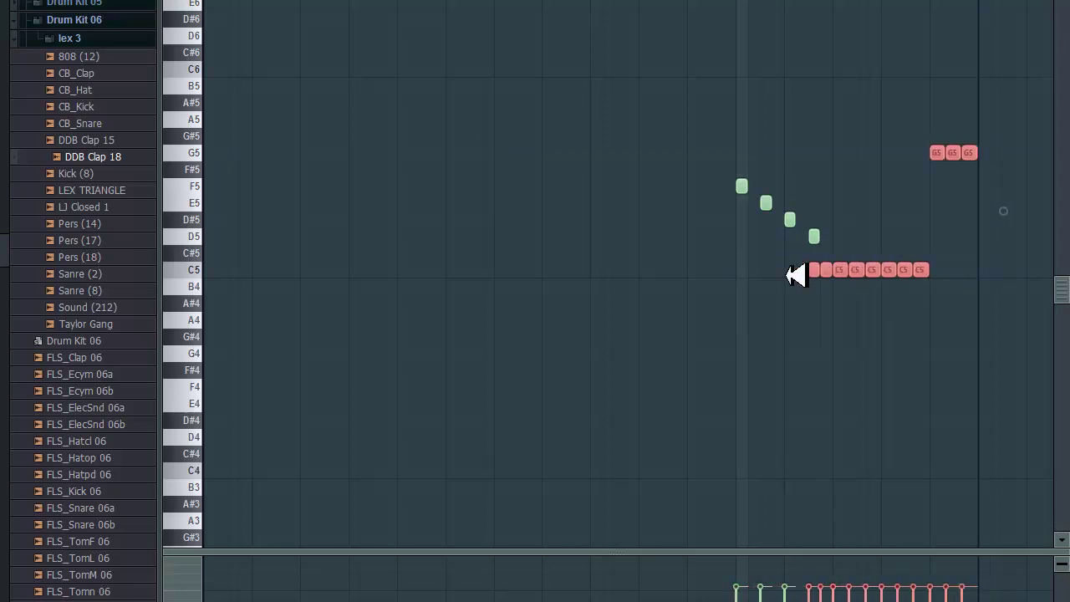
{"action": "key", "text": "ctrl+d"}
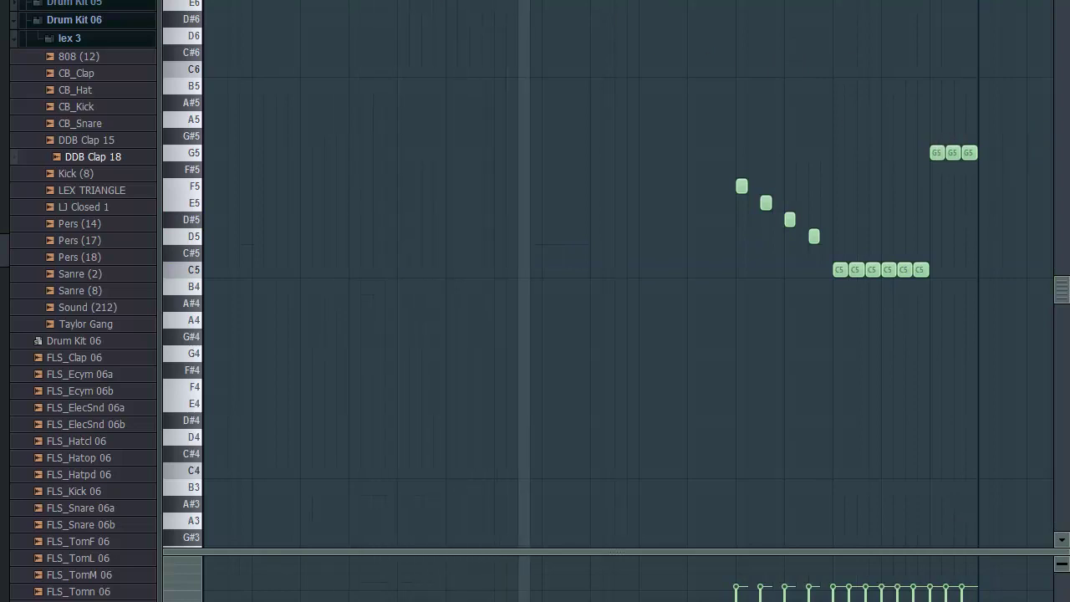
{"action": "left_click_drag", "start_coordinate": [922, 115], "coordinate": [941, 270]}
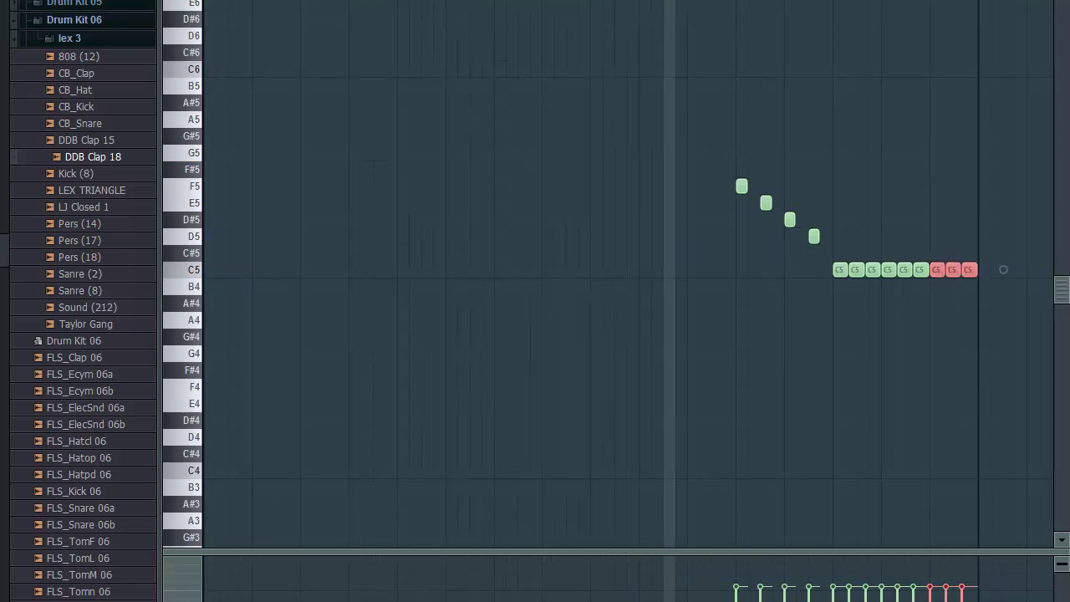
- Choose a finer snap and slice the F5, E5, D#5 and D5 notes in half
{"action": "key", "text": "Page_Down"}
{"action": "key", "text": "Page_Up"}
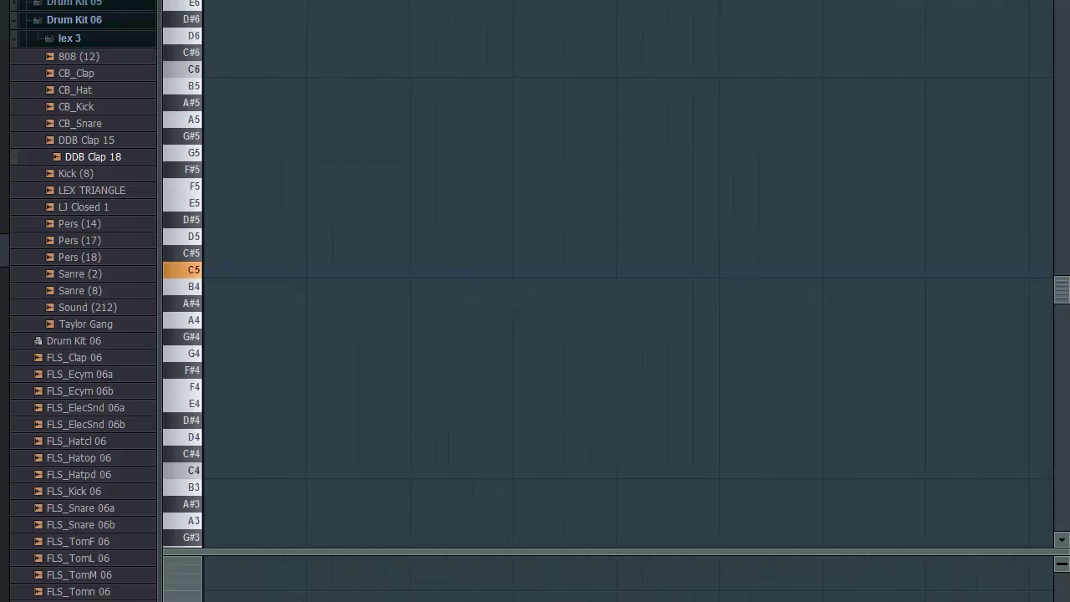
{"action": "scroll", "coordinate": [627, 274], "scroll_direction": "right", "scroll_amount": 5}
{"action": "scroll", "coordinate": [626, 274], "scroll_direction": "right", "scroll_amount": 3}
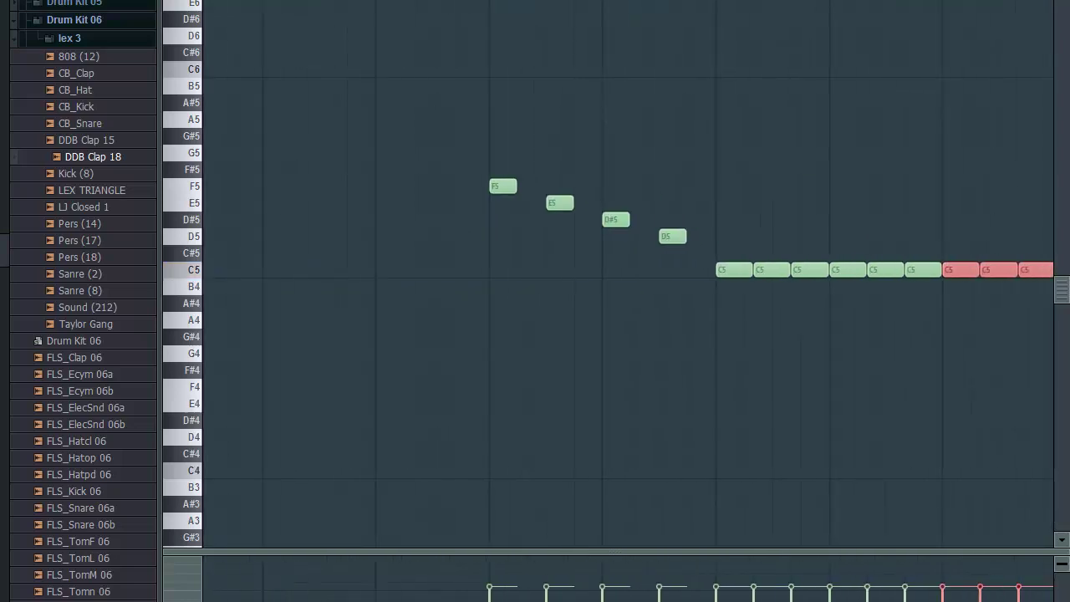
{"action": "key", "text": "Page_Up"}
{"action": "scroll", "coordinate": [626, 274], "scroll_direction": "right", "scroll_amount": 5}
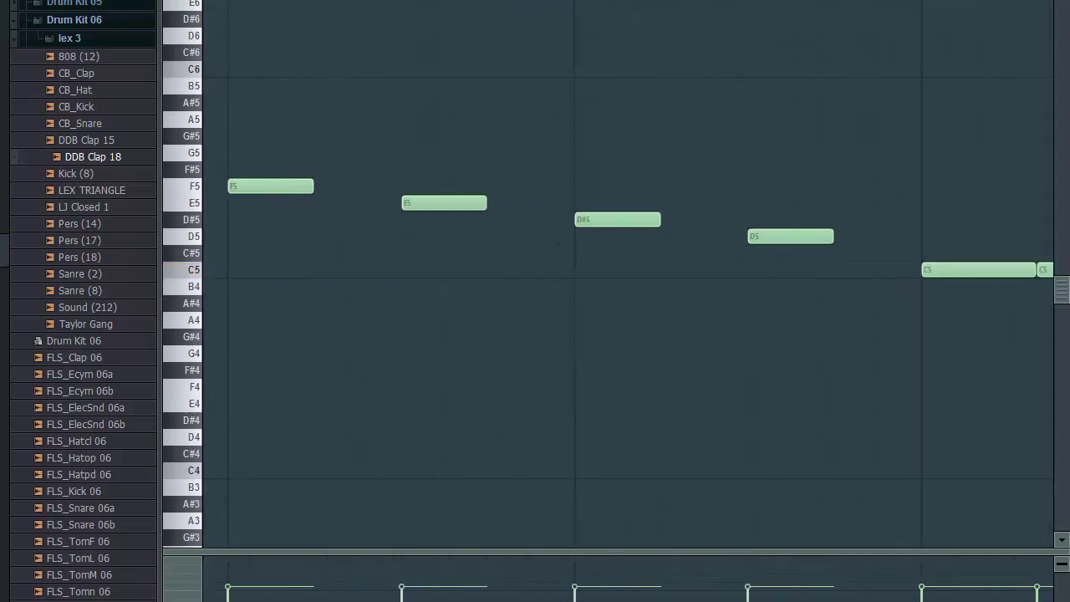
{"action": "key", "text": "Page_Up"}
{"action": "key", "text": "Page_Down"}
{"action": "scroll", "coordinate": [627, 276], "scroll_direction": "left", "scroll_amount": 3}
{"action": "left_click", "coordinate": [716, 1]}
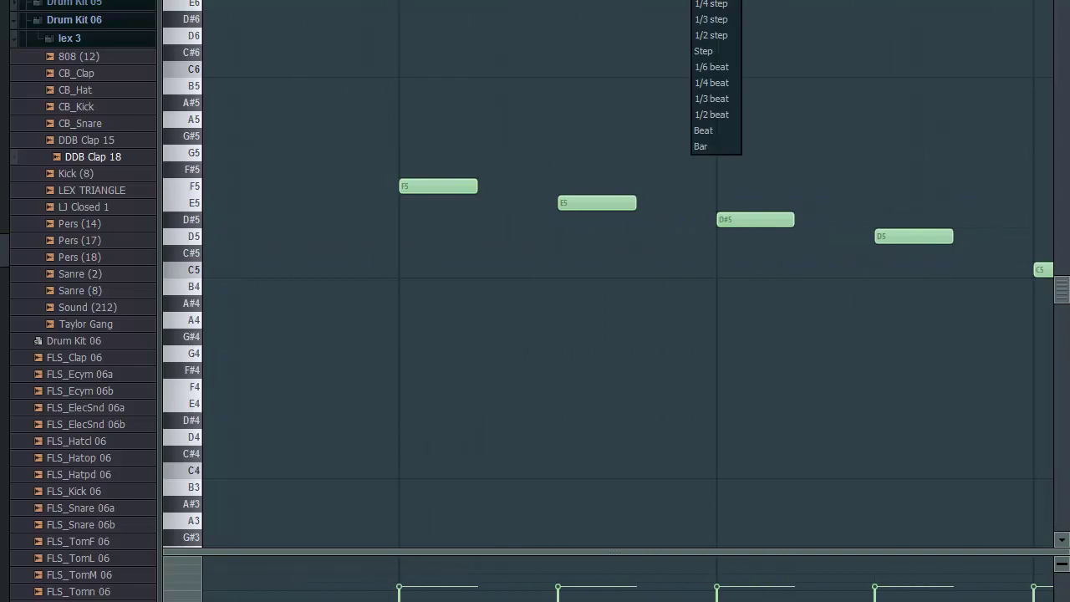
{"action": "left_click", "coordinate": [716, 2]}
{"action": "key", "text": "space"}
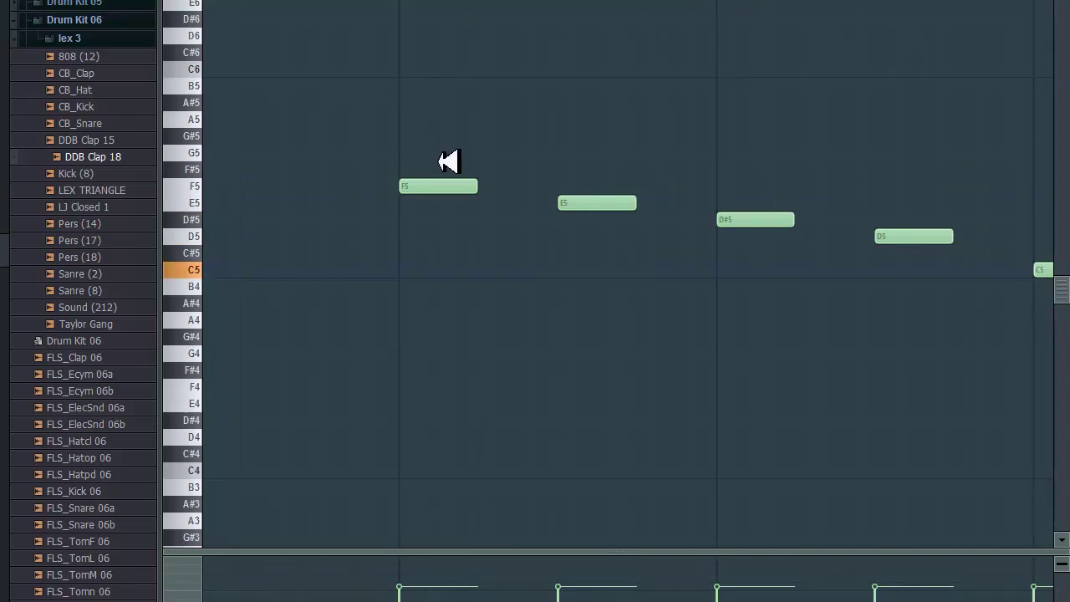
{"action": "left_click_drag", "start_coordinate": [439, 168], "coordinate": [443, 205]}
{"action": "left_click_drag", "start_coordinate": [597, 189], "coordinate": [597, 220]}
{"action": "key", "text": "space"}
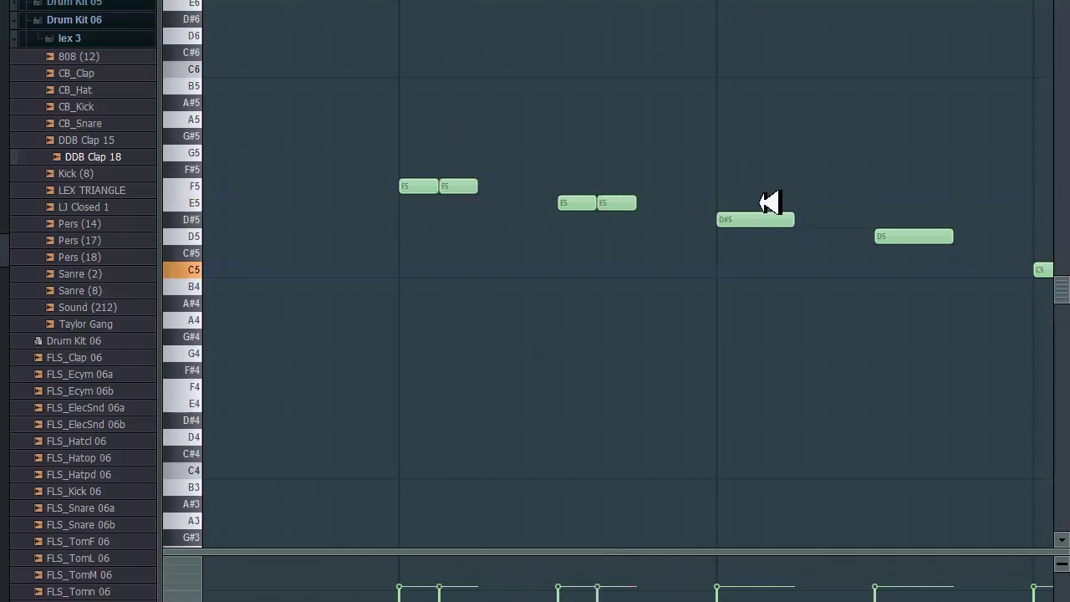
{"action": "left_click_drag", "start_coordinate": [757, 203], "coordinate": [759, 236]}
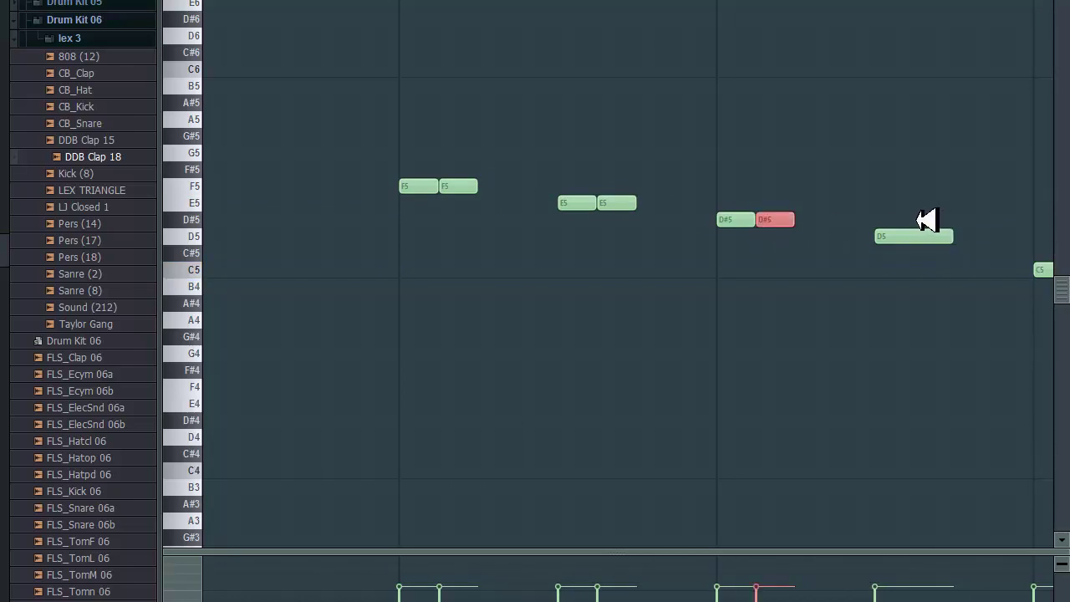
{"action": "mouse_move", "coordinate": [915, 220]}
{"action": "left_mouse_down"}
{"action": "mouse_move", "coordinate": [914, 259]}
{"action": "mouse_move", "coordinate": [917, 249]}
{"action": "left_mouse_up"}
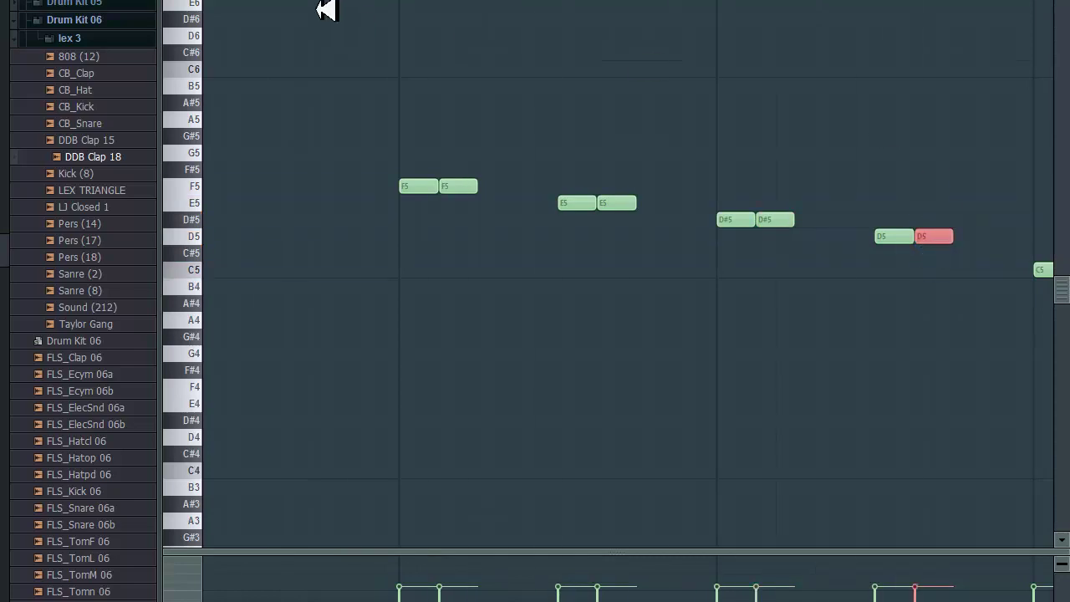
{"action": "left_click_drag", "start_coordinate": [391, 77], "coordinate": [971, 311]}
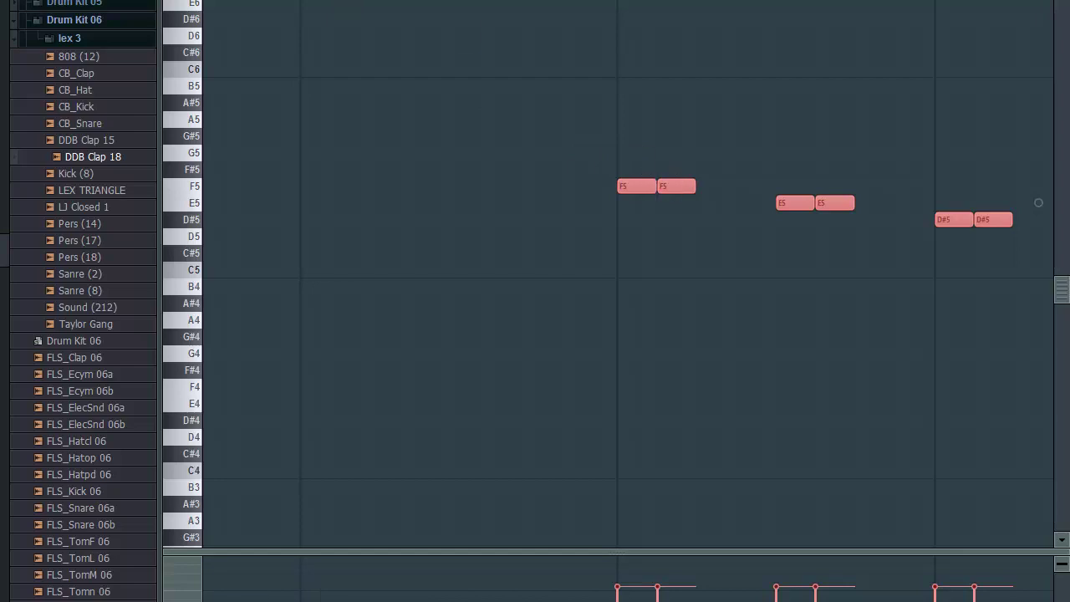
{"action": "left_click", "coordinate": [617, 119]}
{"action": "right_click", "coordinate": [613, 122]}
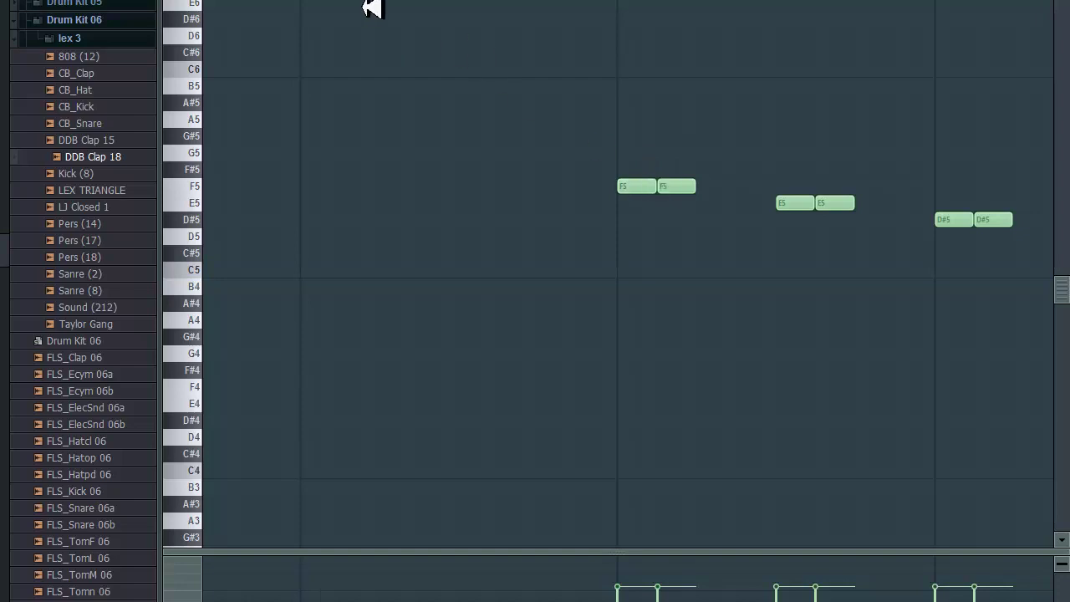
- Shorten each of the sliced F5, E5, D#5 and D5 notes to half its length, leaving gaps between the hits
{"action": "key", "text": "space"}
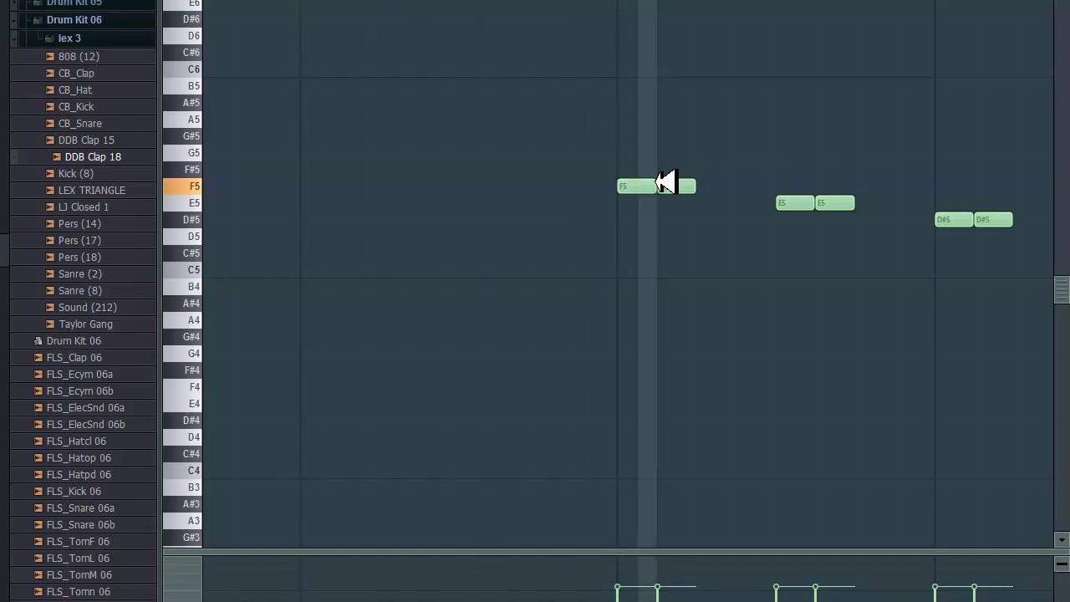
{"action": "left_click_drag", "start_coordinate": [707, 188], "coordinate": [691, 197]}
{"action": "mouse_move", "coordinate": [789, 199]}
{"action": "left_mouse_down"}
{"action": "mouse_move", "coordinate": [821, 203]}
{"action": "mouse_move", "coordinate": [794, 202]}
{"action": "left_mouse_up"}
{"action": "left_click_drag", "start_coordinate": [867, 203], "coordinate": [841, 210]}
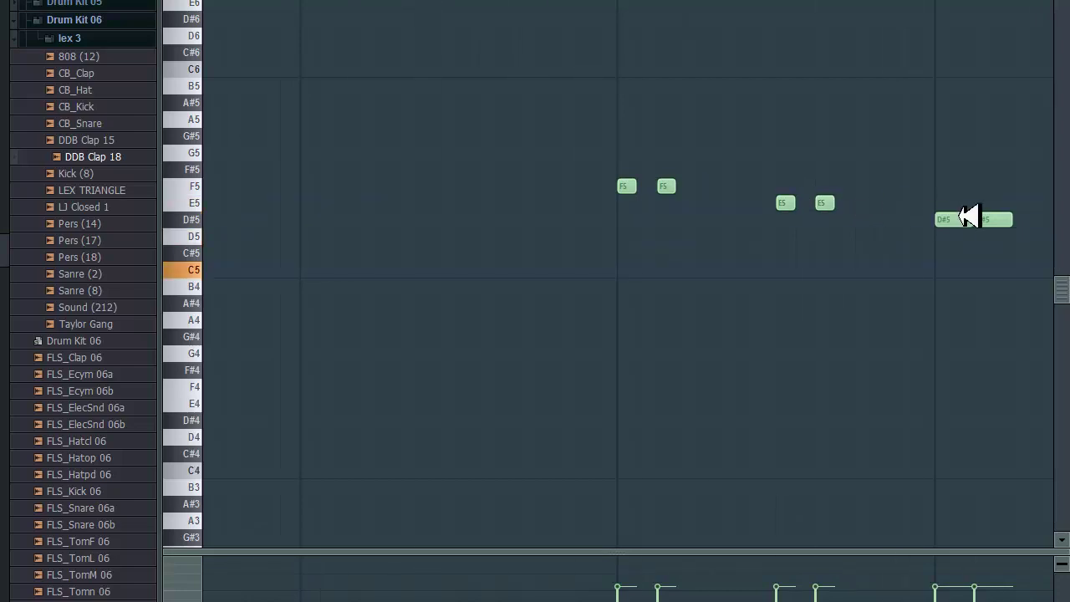
{"action": "left_click_drag", "start_coordinate": [972, 220], "coordinate": [996, 233]}
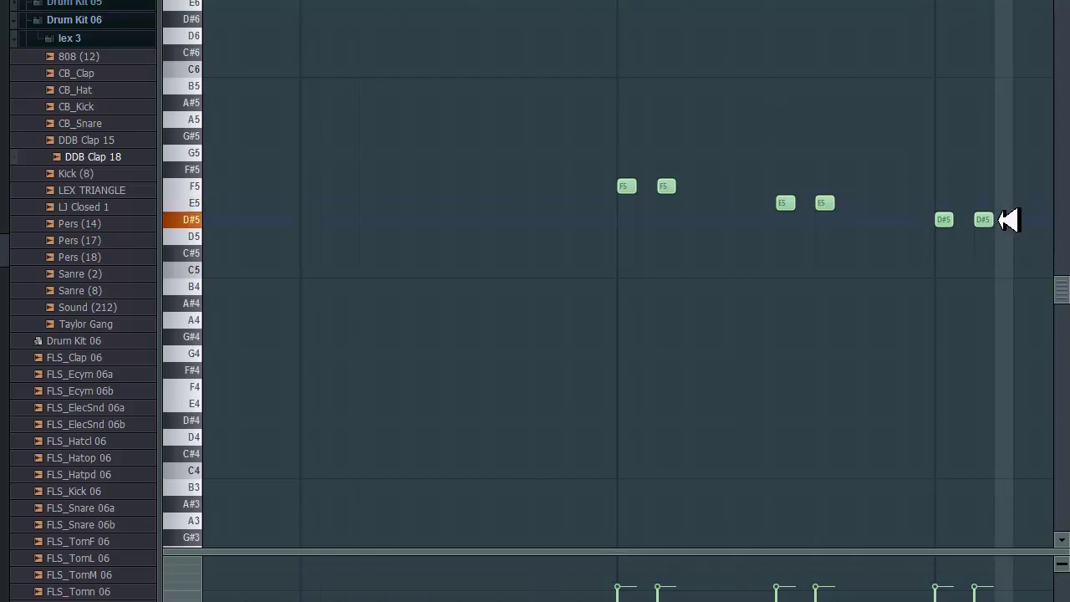
{"action": "key", "text": "space"}
{"action": "mouse_move", "coordinate": [580, 1]}
{"action": "left_mouse_down"}
{"action": "mouse_move", "coordinate": [655, 2]}
{"action": "mouse_move", "coordinate": [618, 2]}
{"action": "left_mouse_up"}
{"action": "left_click_drag", "start_coordinate": [676, 238], "coordinate": [702, 242]}
{"action": "left_click_drag", "start_coordinate": [668, 1], "coordinate": [585, 1]}
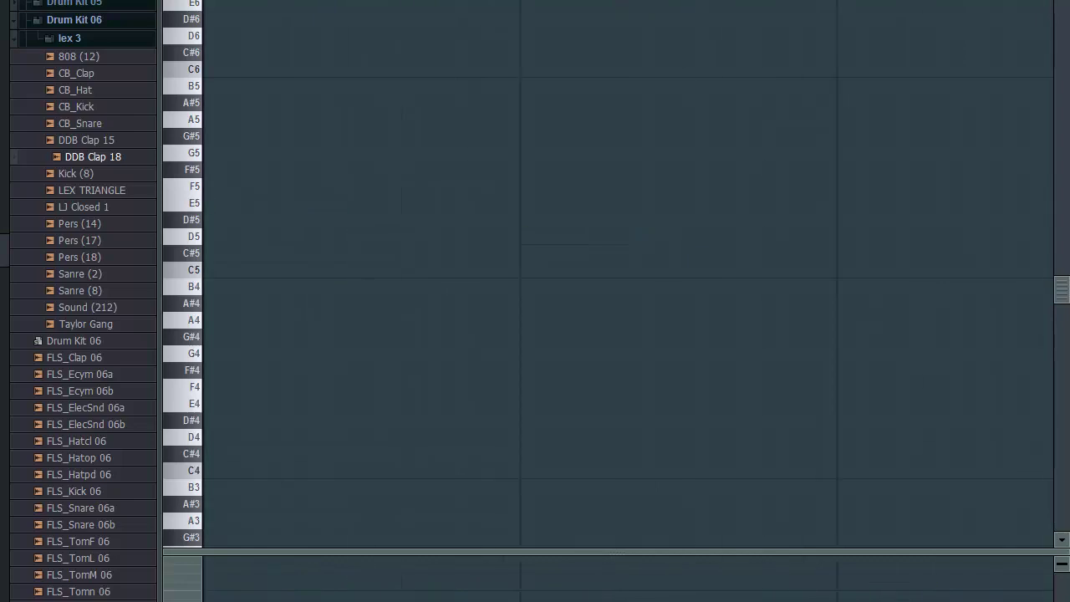
- Return to the playlist and play back the arrangement with the new snare roll
{"action": "key", "text": "F7"}
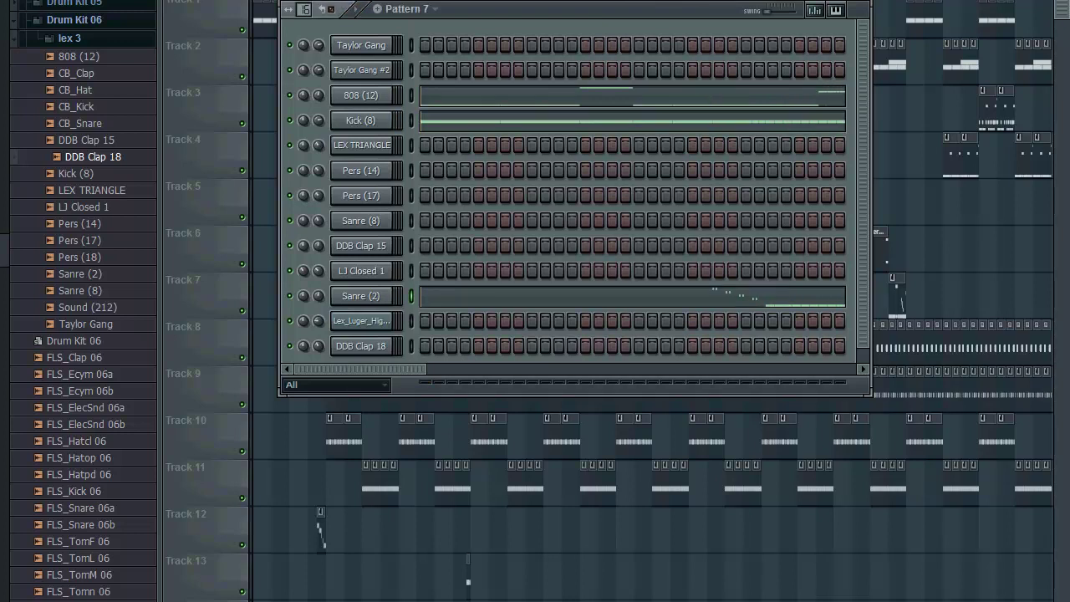
{"action": "key", "text": "F6"}
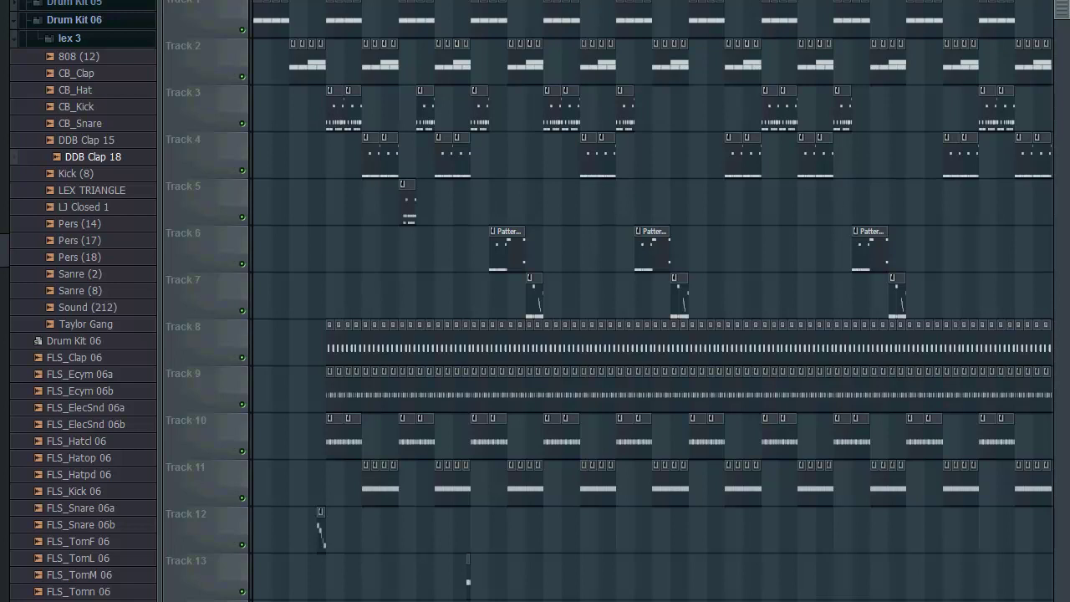
{"action": "key", "text": "space"}
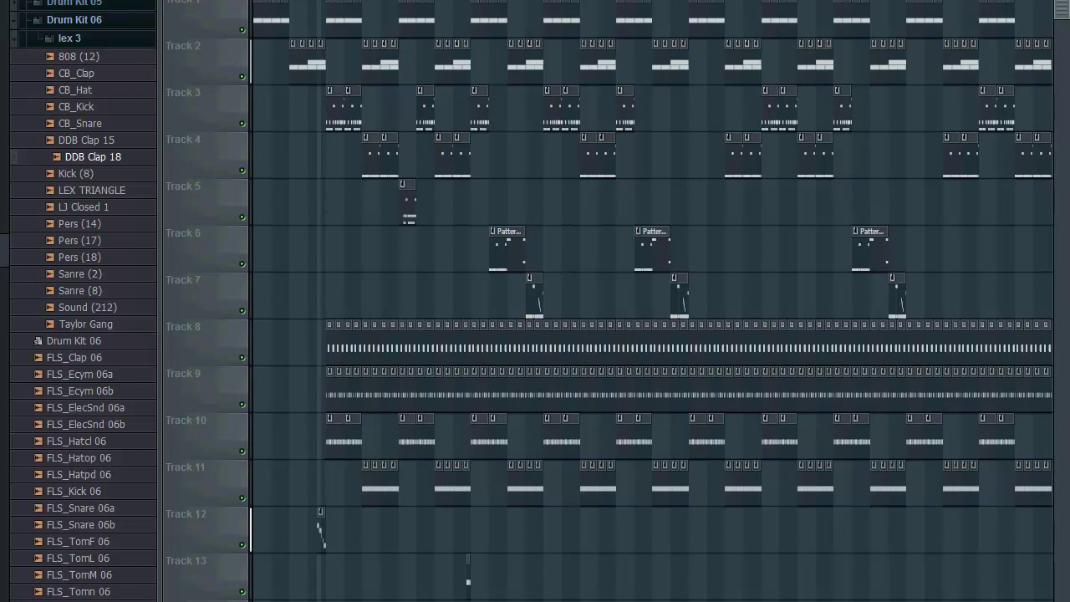
- Link the Sanre (2) channel to mixer track Insert 10 and return to the playlist
{"action": "key", "text": "F6"}
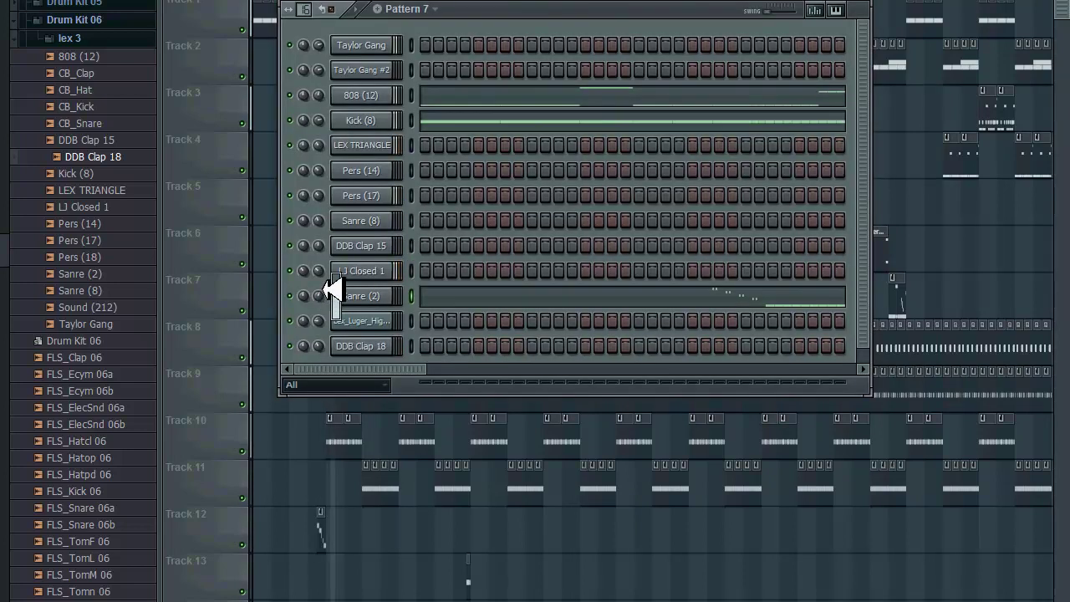
{"action": "key", "text": "F9"}
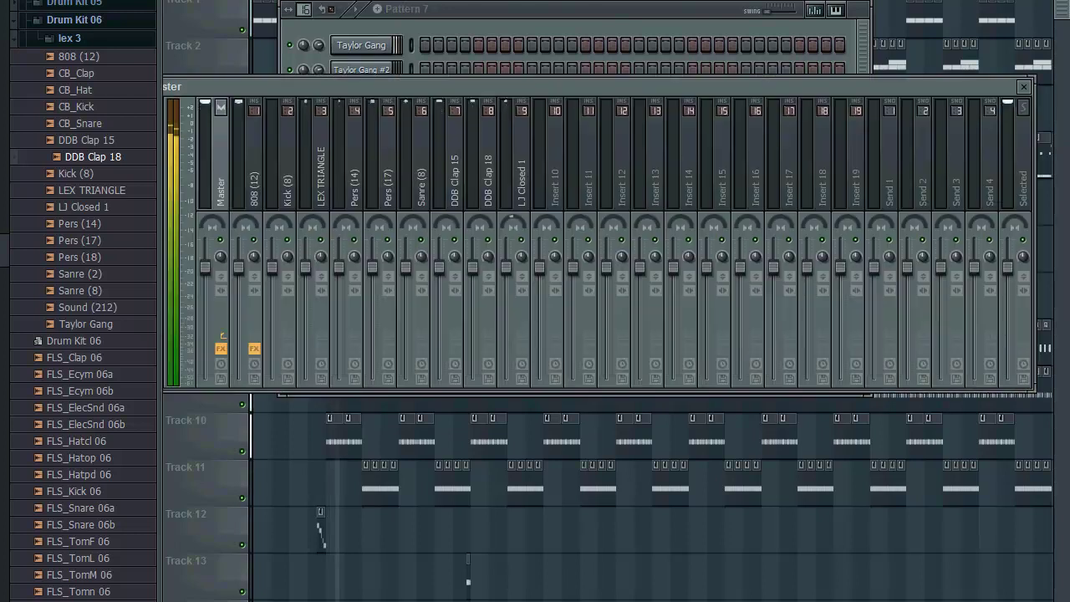
{"action": "right_click", "coordinate": [564, 174]}
{"action": "mouse_move", "coordinate": [649, 159]}
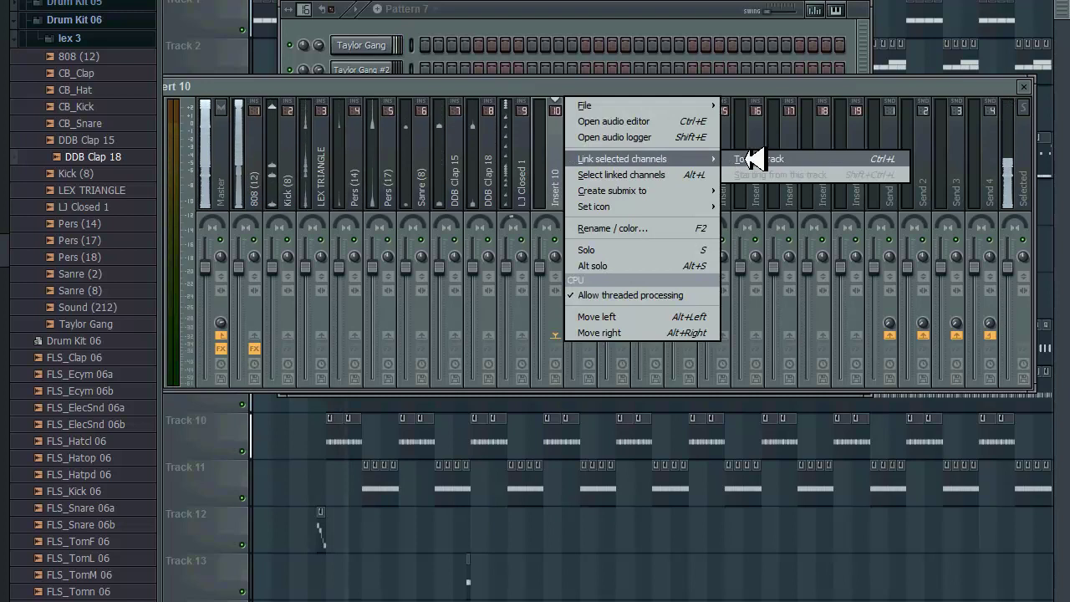
{"action": "left_click", "coordinate": [748, 159]}
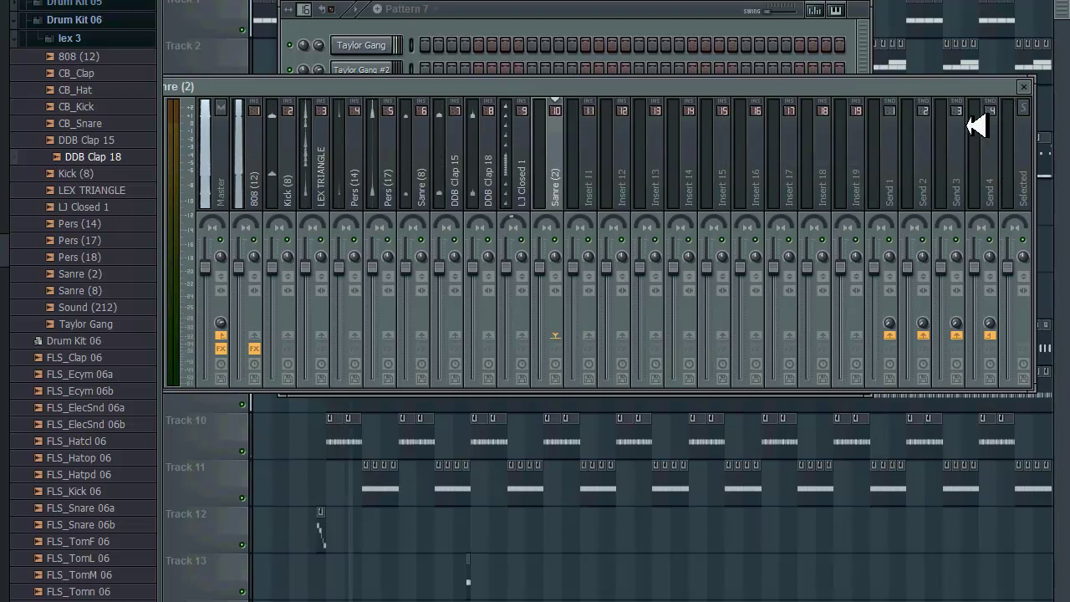
{"action": "left_click", "coordinate": [1024, 86]}
{"action": "key", "text": "F6"}
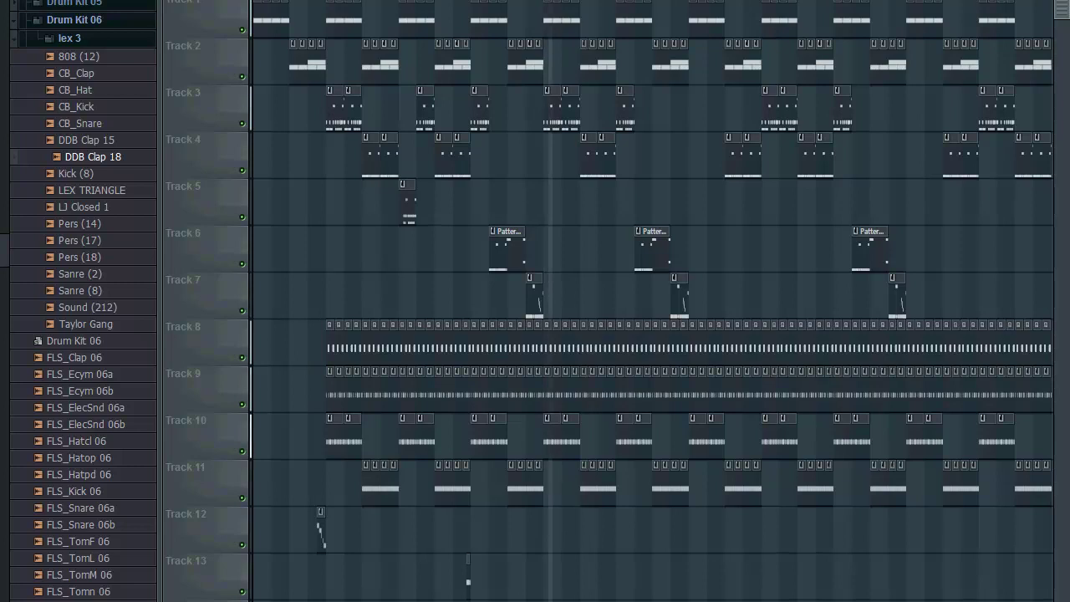
{"action": "key", "text": "F6"}
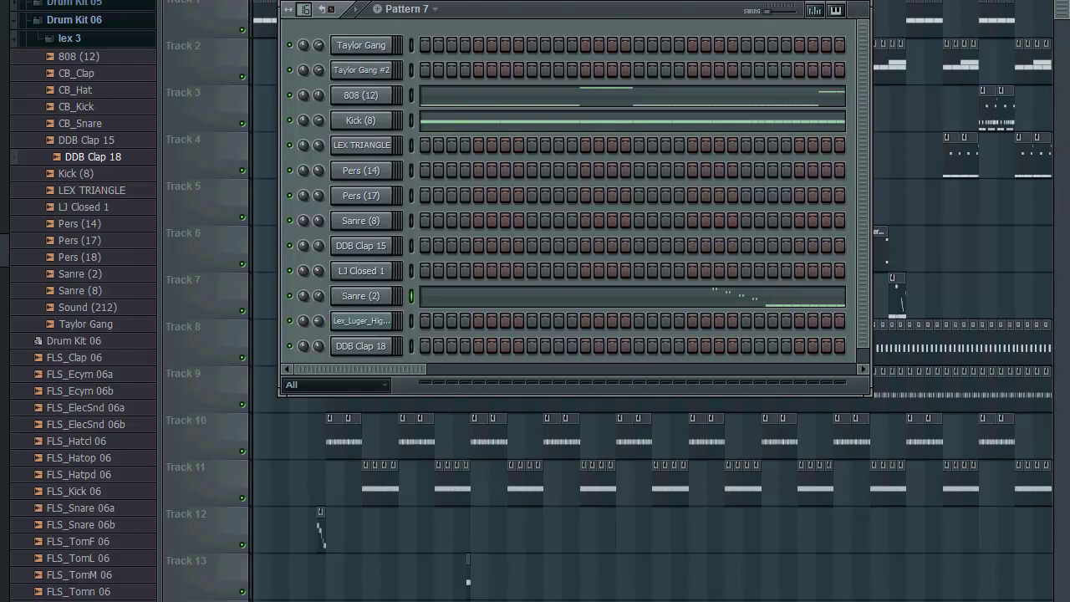
{"action": "key", "text": "F6"}
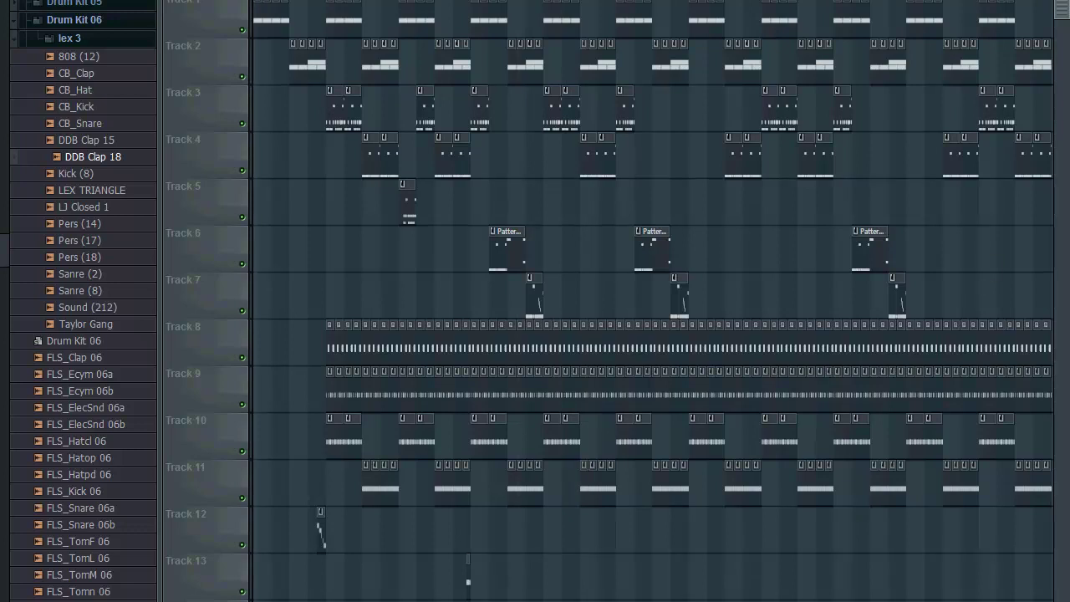
{"action": "key", "text": "F10"}
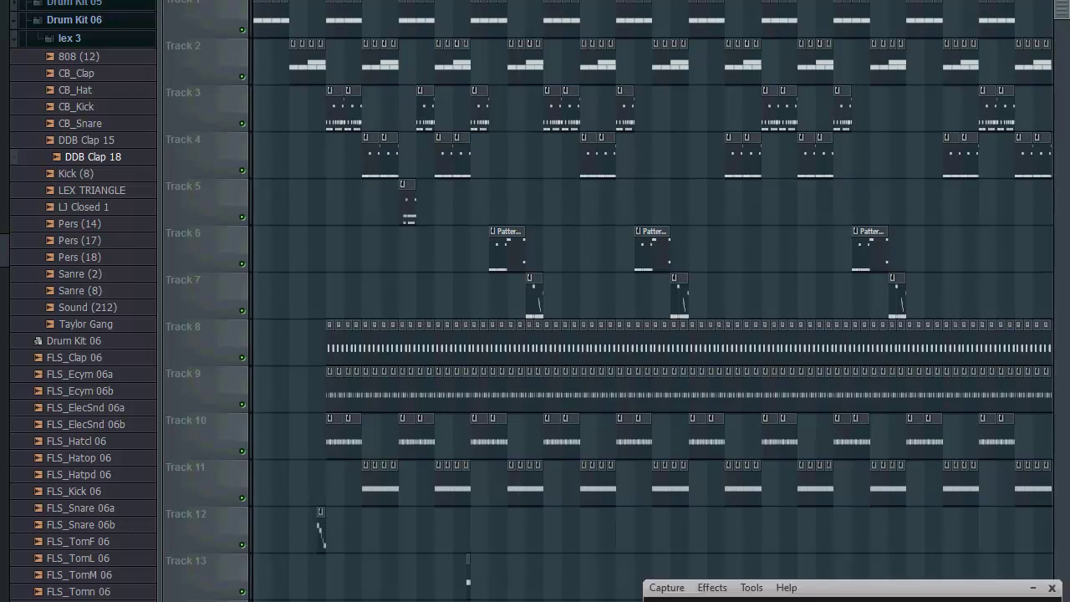
{"action": "key", "text": "F10"}
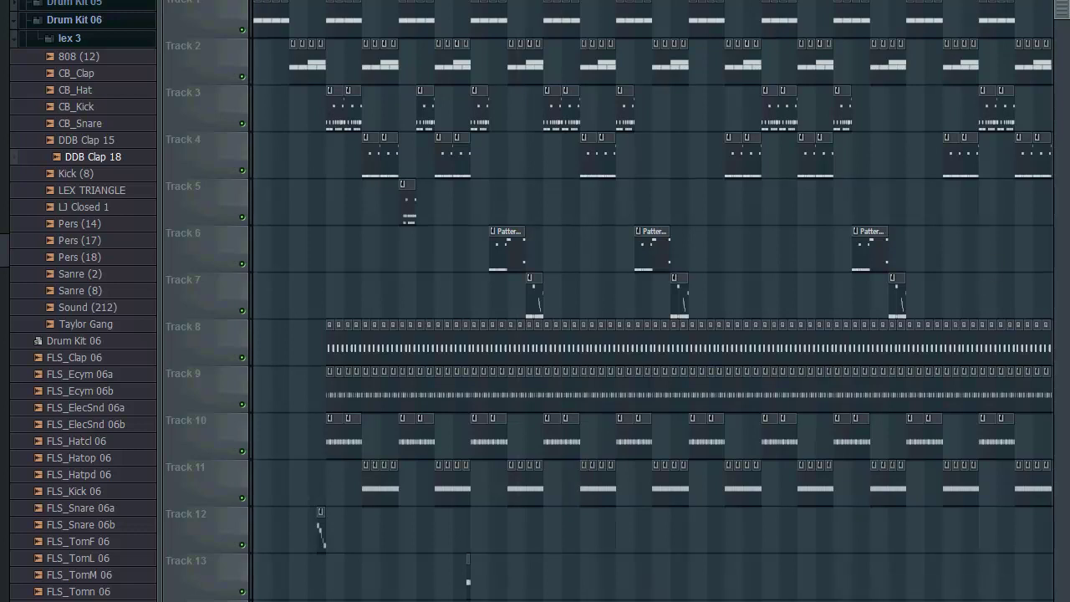
{"action": "key", "text": "F10"}
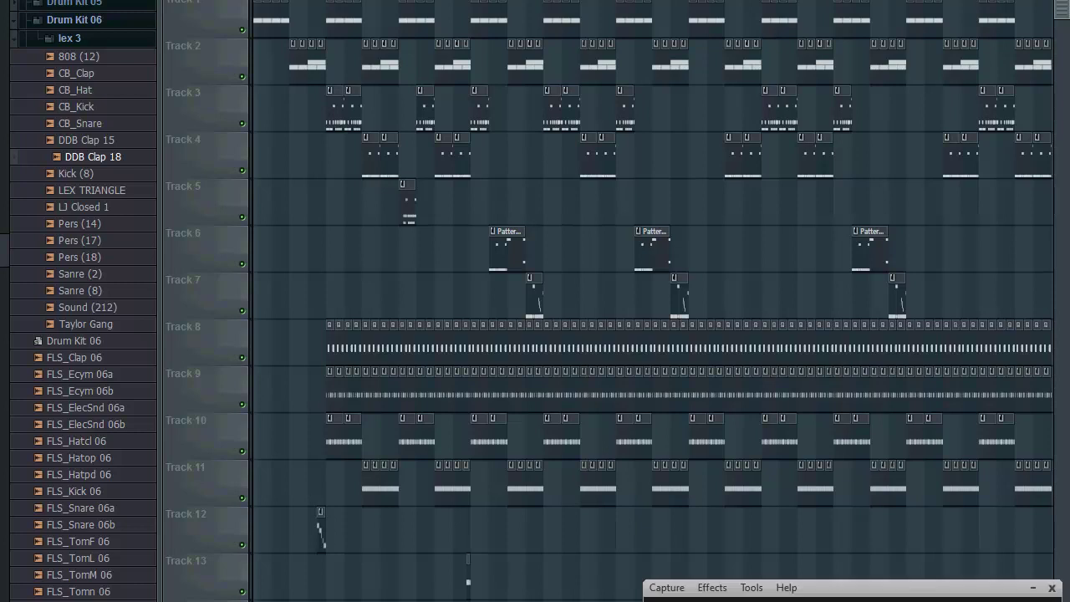
{"action": "key", "text": "F10"}
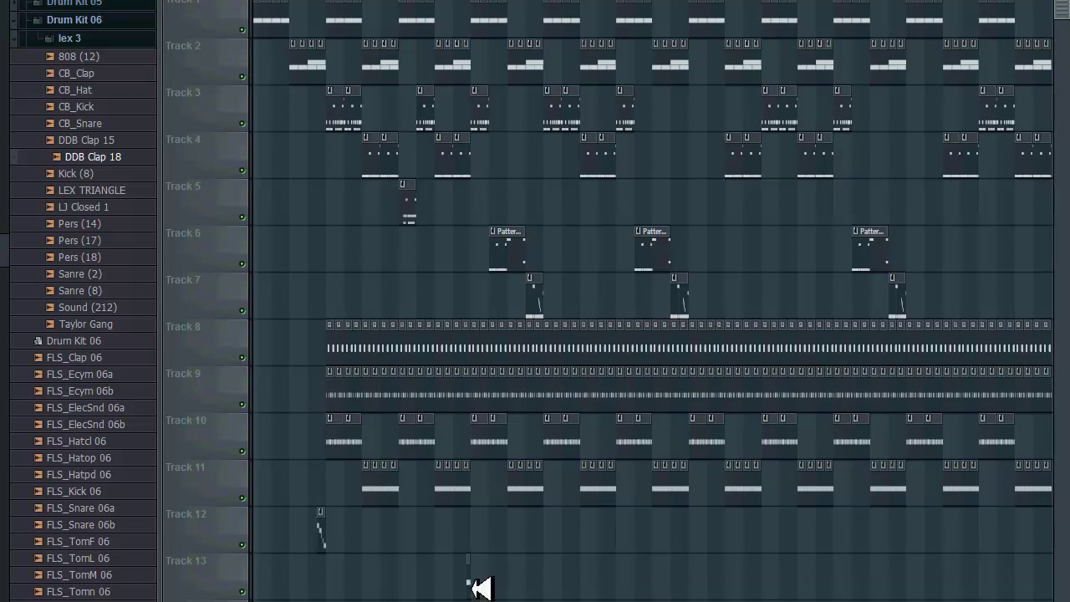
- Move the short snare roll clip from Track 13 up to Track 12, keeping its place in the arrangement
{"action": "left_click_drag", "start_coordinate": [485, 562], "coordinate": [473, 540]}
{"action": "left_click", "coordinate": [711, 1]}
{"action": "left_click", "coordinate": [712, 1]}
{"action": "left_click_drag", "start_coordinate": [710, 1], "coordinate": [518, 1]}
- Create an automation clip for the Master track's volume in the mixer and return to the playlist
{"action": "key", "text": "F9"}
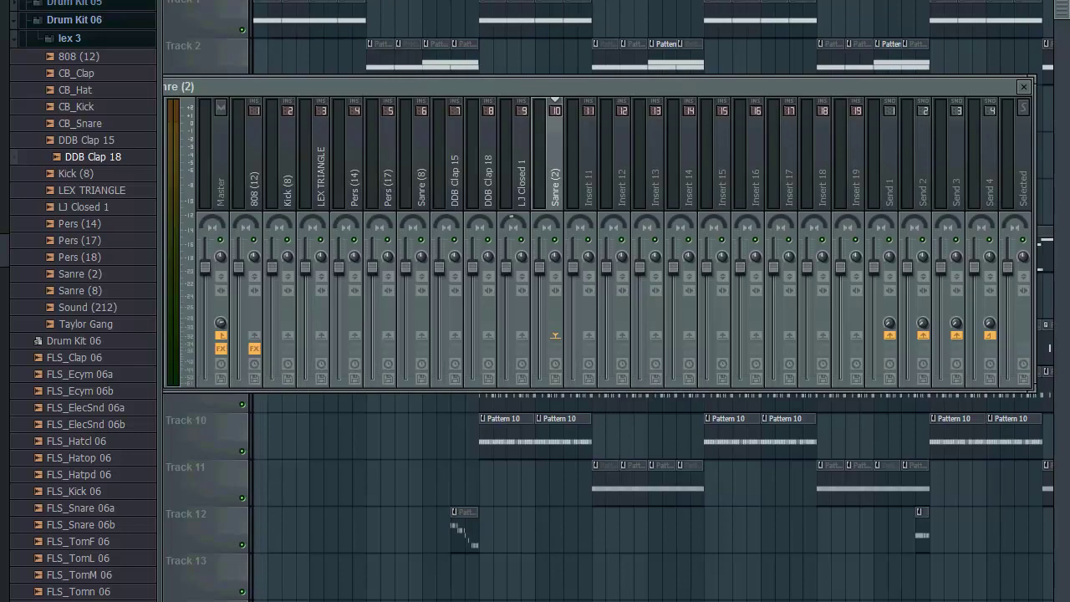
{"action": "right_click", "coordinate": [209, 267]}
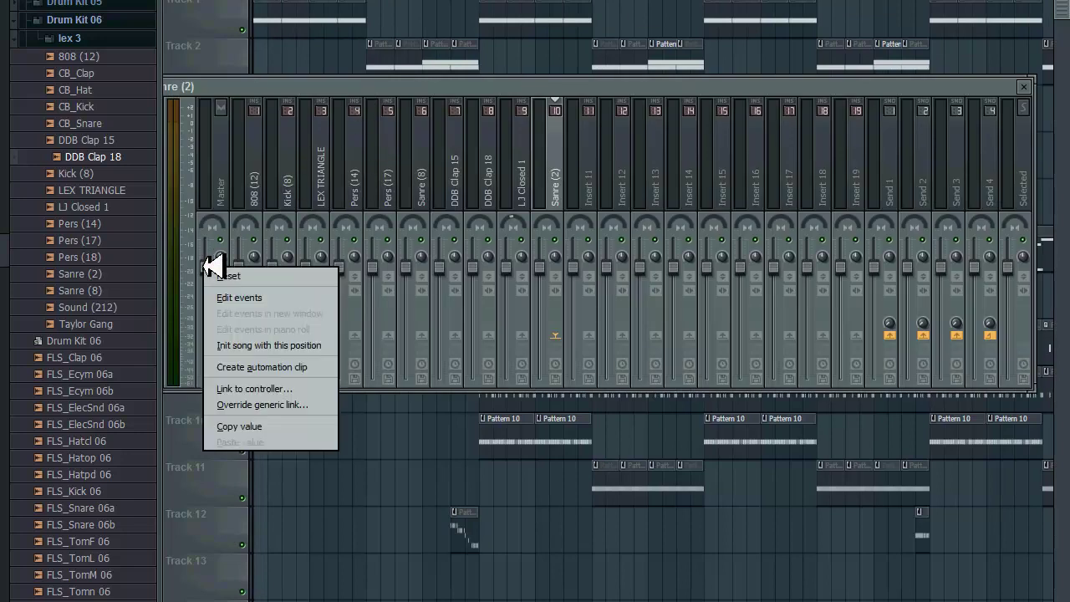
{"action": "left_click", "coordinate": [277, 367]}
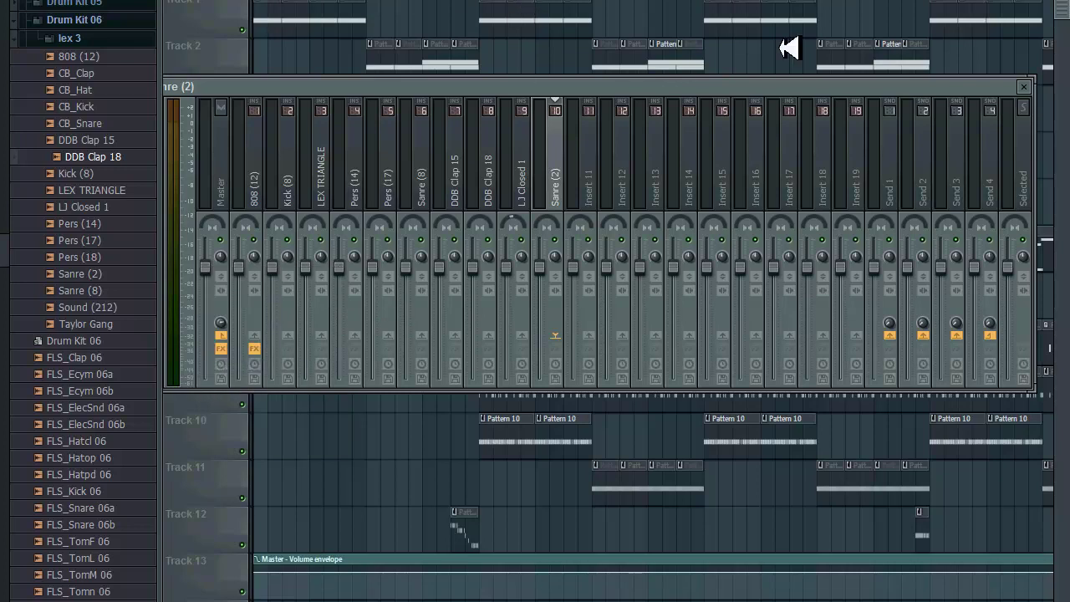
{"action": "left_click", "coordinate": [1023, 86]}
- Shape a curved fade-out to silence at the song's end in the Master volume envelope and extend the clip past the last patterns
{"action": "left_click_drag", "start_coordinate": [785, 2], "coordinate": [992, 40]}
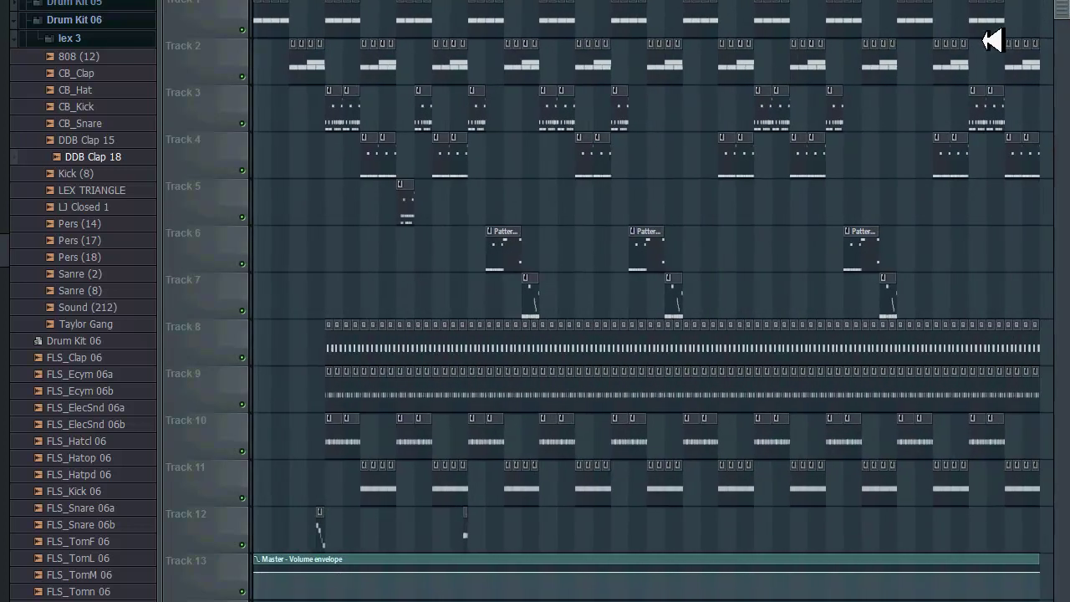
{"action": "left_click_drag", "start_coordinate": [721, 0], "coordinate": [836, 0]}
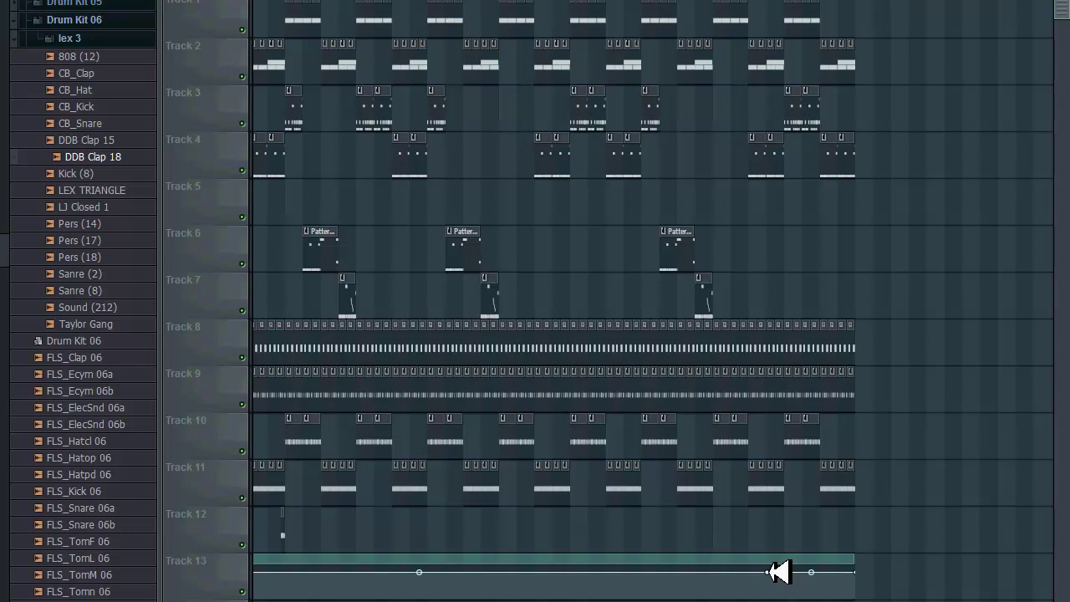
{"action": "left_click_drag", "start_coordinate": [860, 573], "coordinate": [822, 599]}
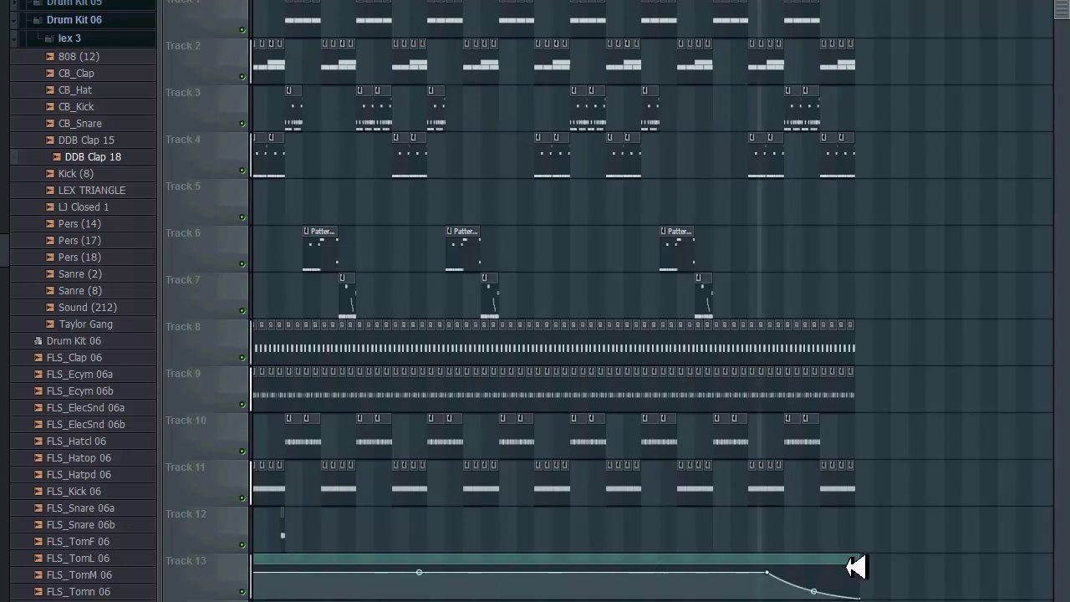
{"action": "left_click_drag", "start_coordinate": [871, 559], "coordinate": [956, 555]}
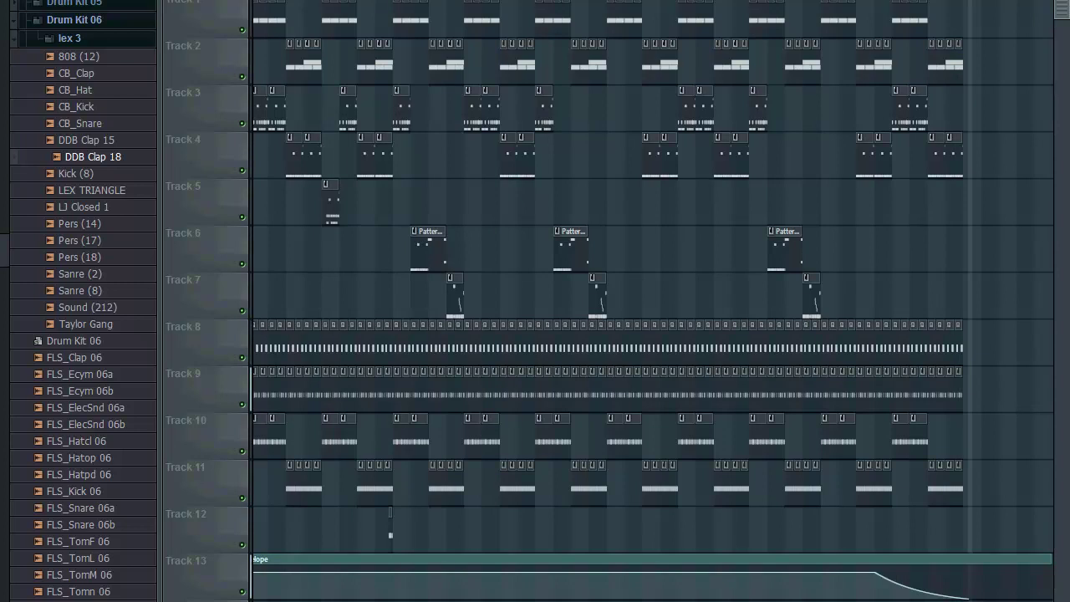
{"action": "scroll", "coordinate": [651, 301], "scroll_direction": "left", "scroll_amount": 2}
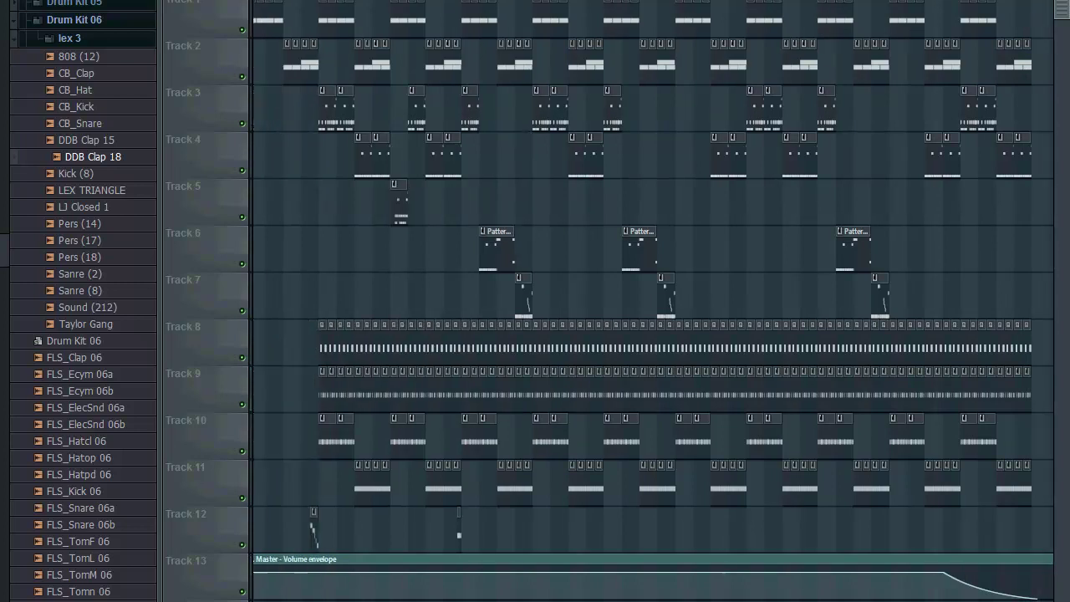